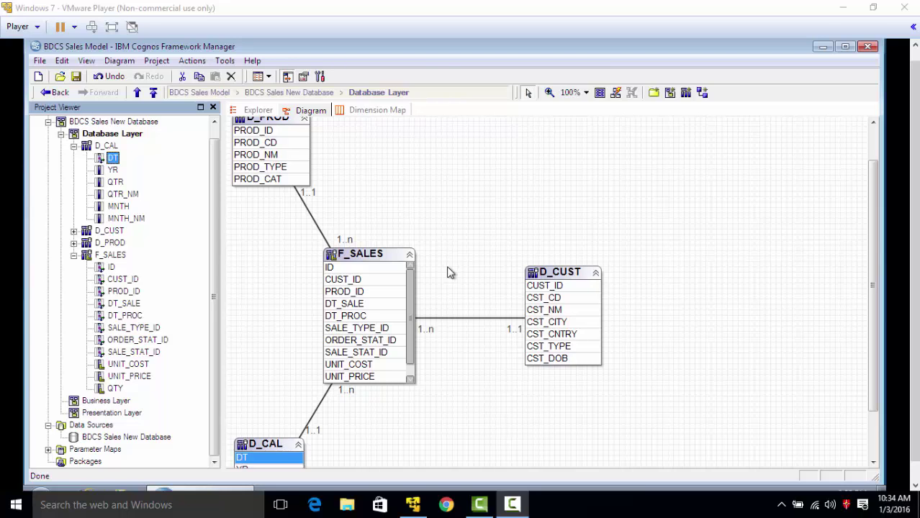
# Step: Collapse the F_SALES and D_CAL column lists in the Project Viewer
pyautogui.click(447, 272)
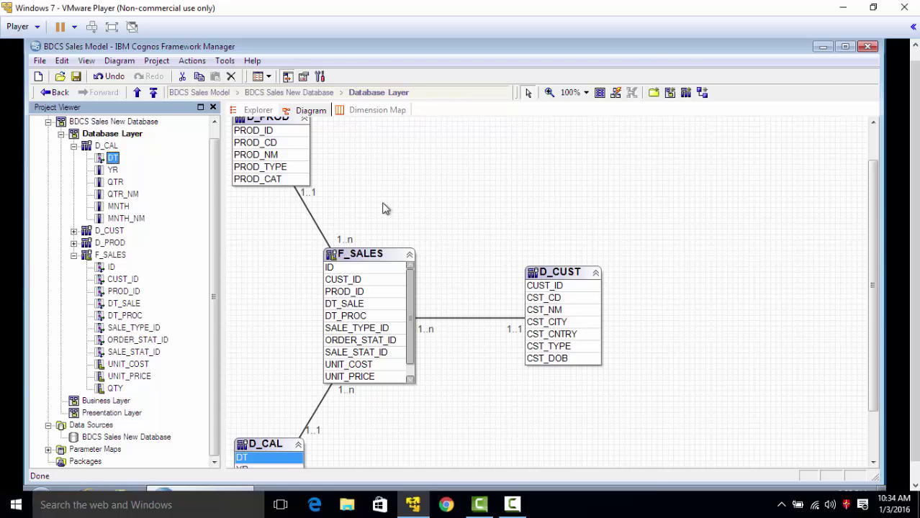
pyautogui.click(75, 256)
pyautogui.click(73, 159)
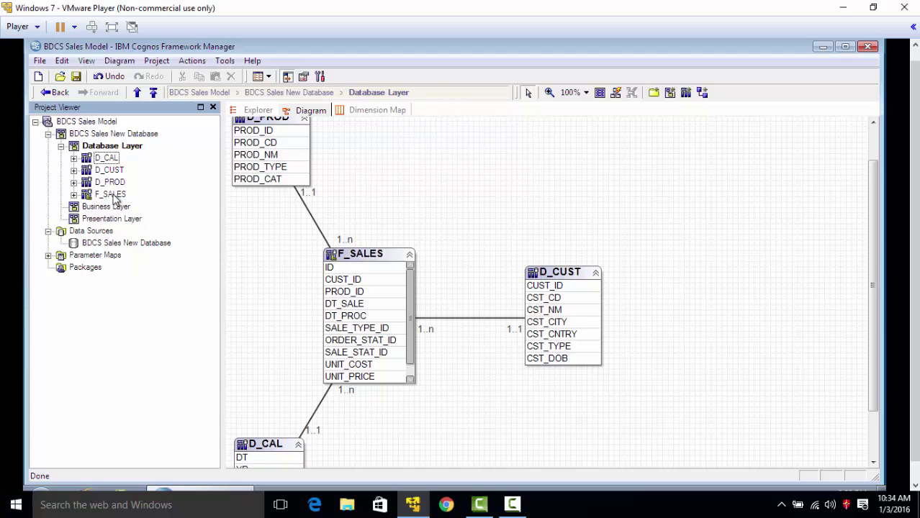
# Step: Select the D_CAL, D_CUST, D_PROD and F_SALES tables, then the Database, Business and Presentation Layers
pyautogui.click(103, 158)
pyautogui.click(106, 172)
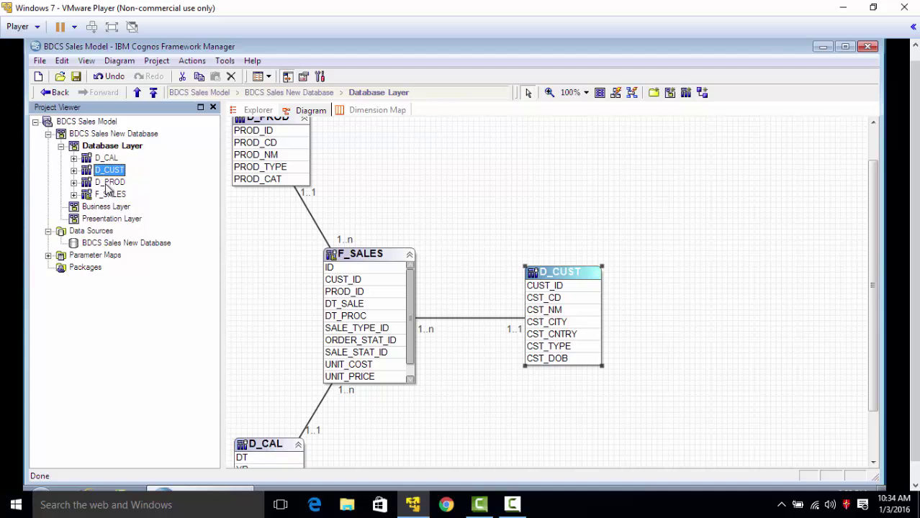
pyautogui.click(106, 184)
pyautogui.click(105, 196)
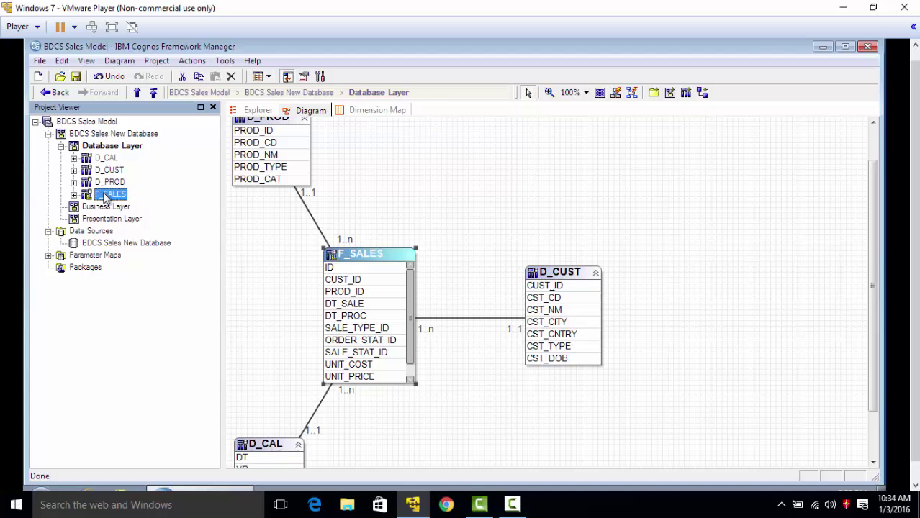
pyautogui.click(124, 147)
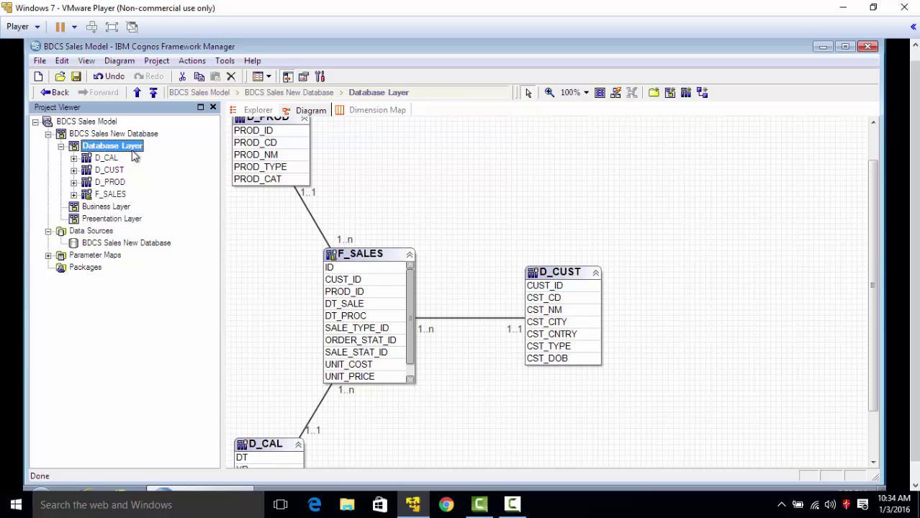
pyautogui.click(117, 209)
pyautogui.click(113, 220)
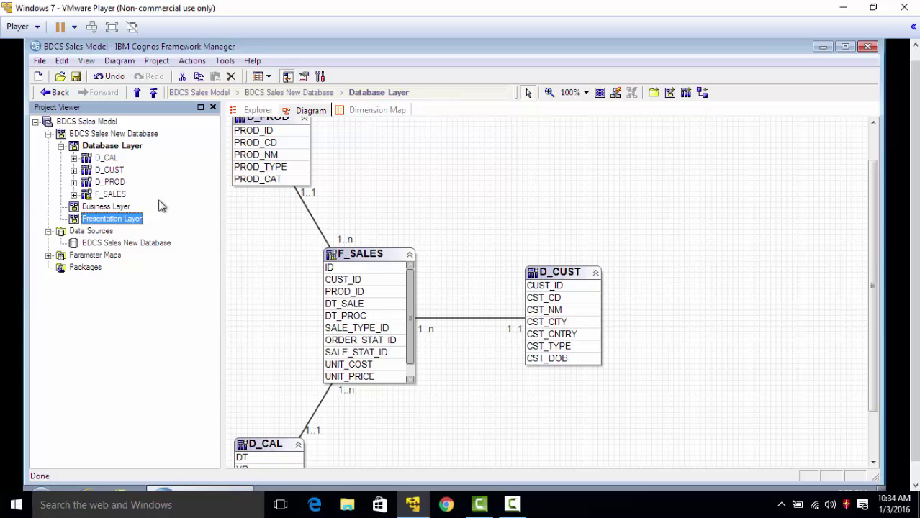
# Step: Reselect the four tables, then expand D_CAL and inspect its DT and YR columns
pyautogui.click(108, 158)
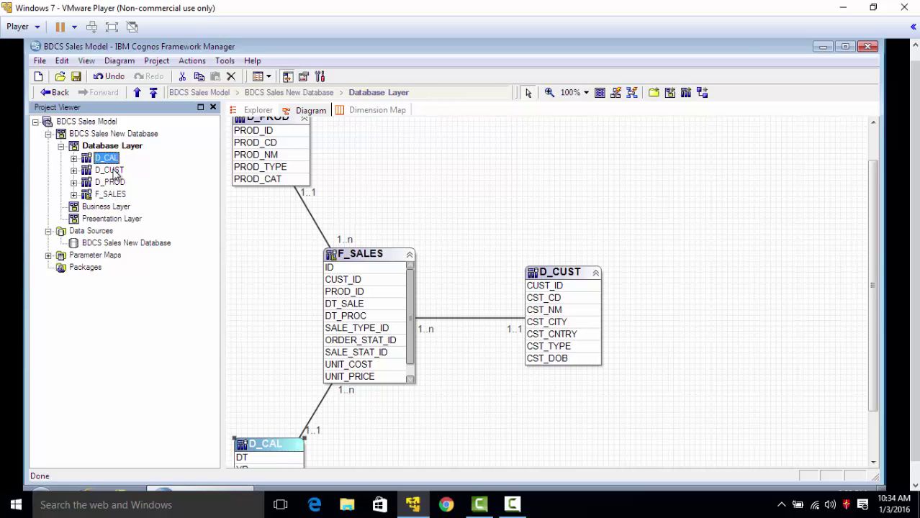
pyautogui.click(109, 170)
pyautogui.click(108, 183)
pyautogui.click(108, 194)
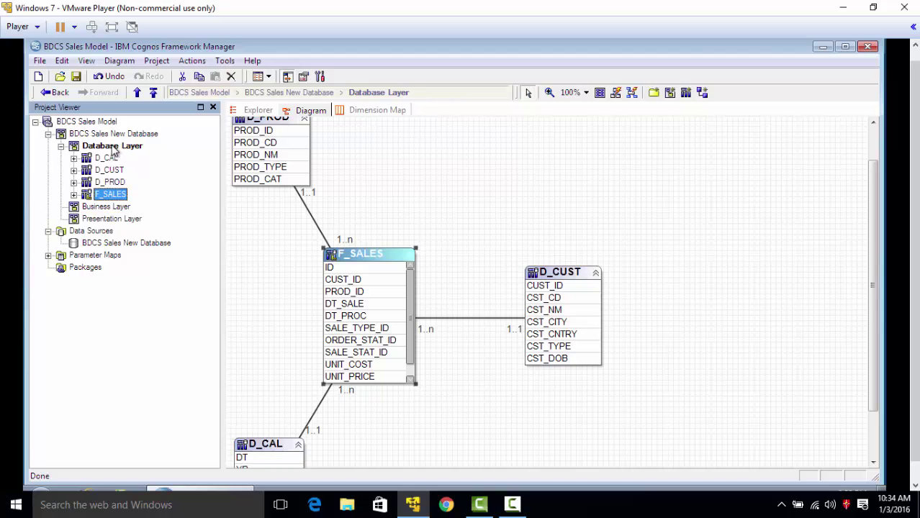
pyautogui.click(74, 158)
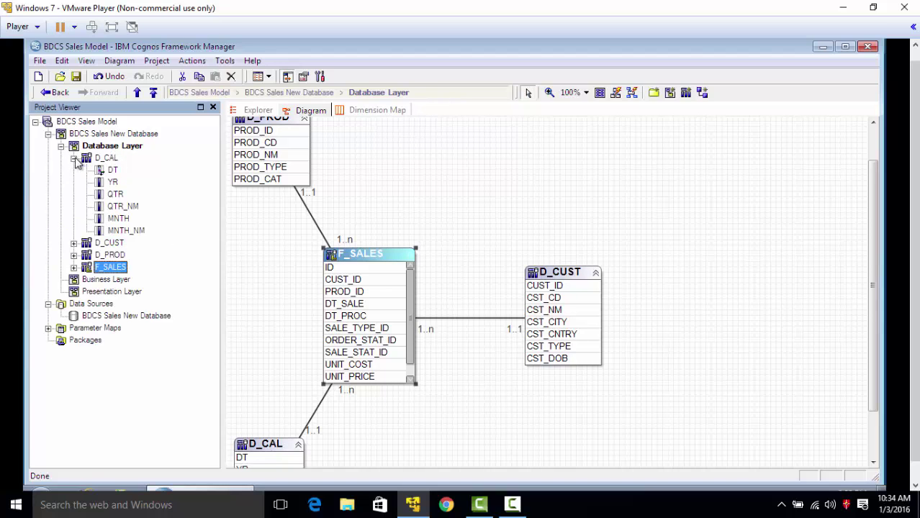
pyautogui.click(111, 171)
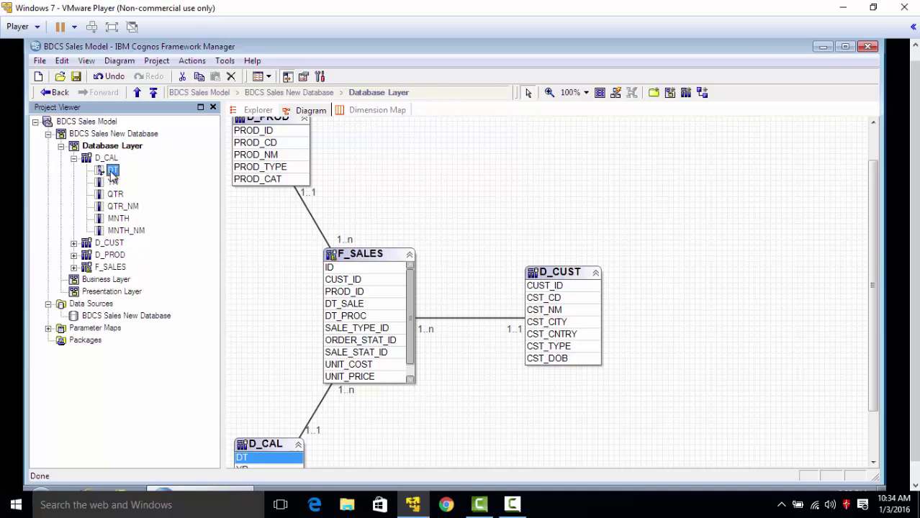
pyautogui.click(113, 182)
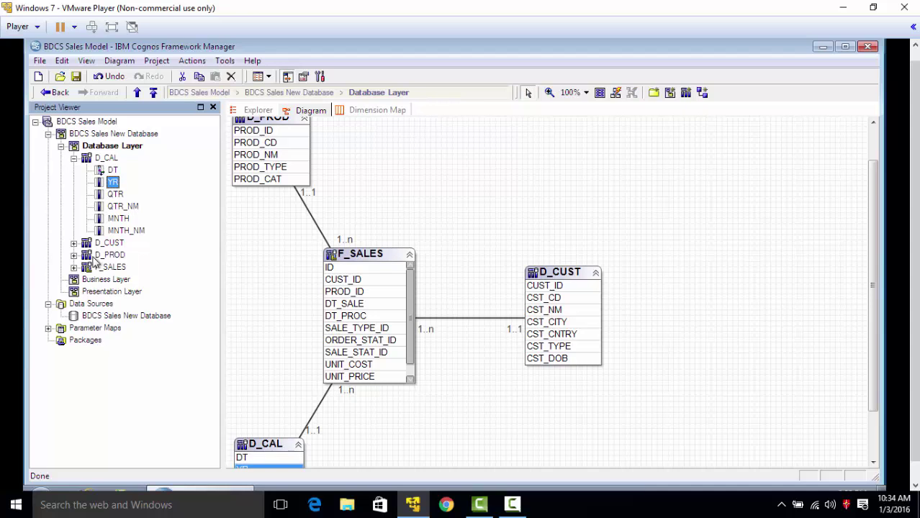
# Step: Inspect F_SALES's UNIT_COST column, collapse both lists and select the Business Layer
pyautogui.click(74, 268)
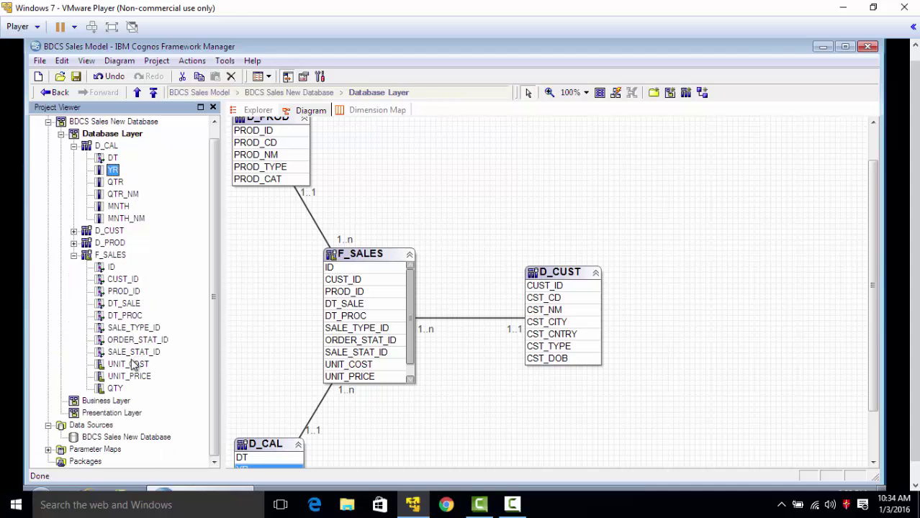
pyautogui.click(129, 365)
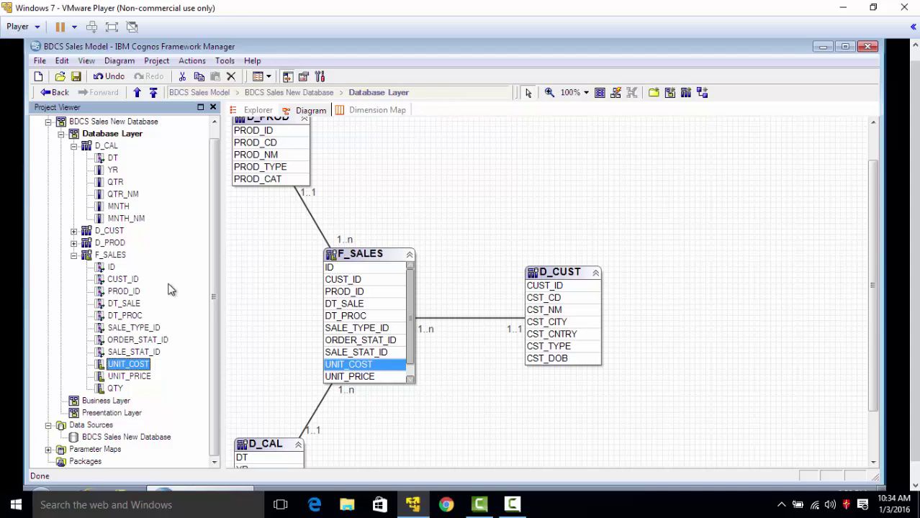
pyautogui.click(74, 255)
pyautogui.click(74, 158)
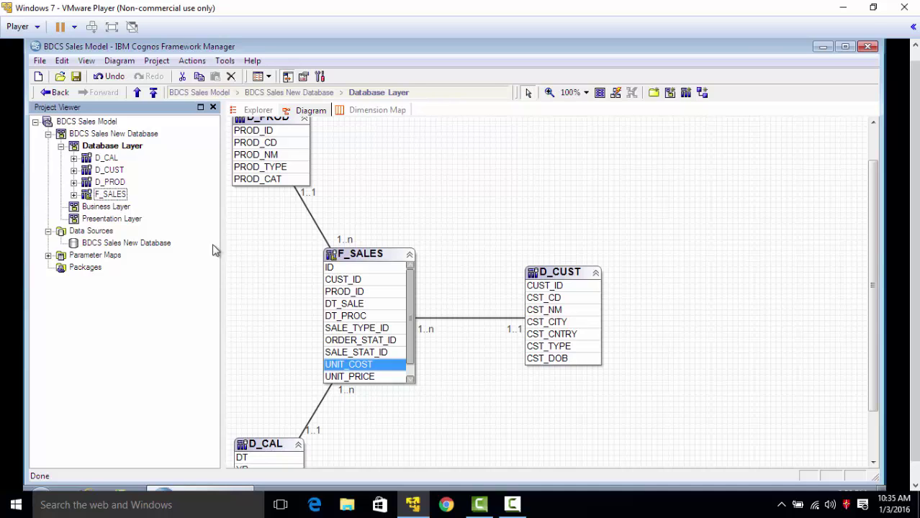
pyautogui.click(108, 207)
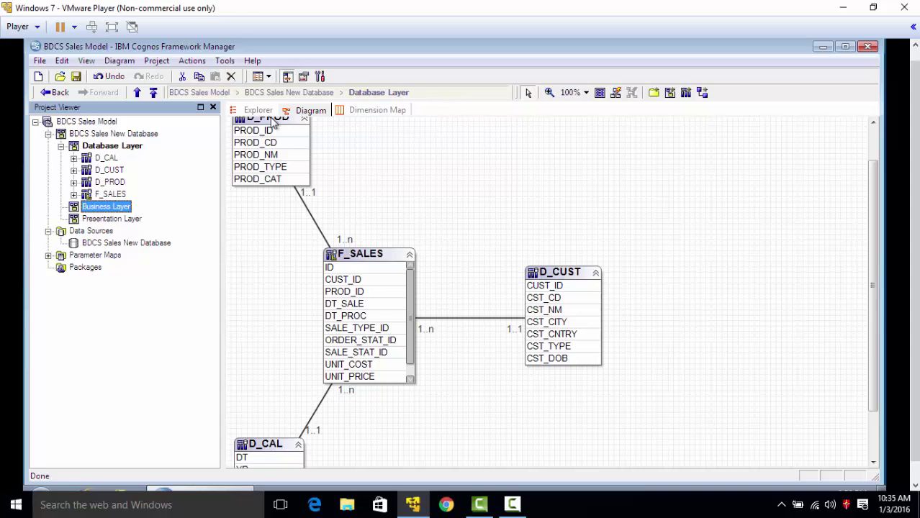
pyautogui.click(208, 93)
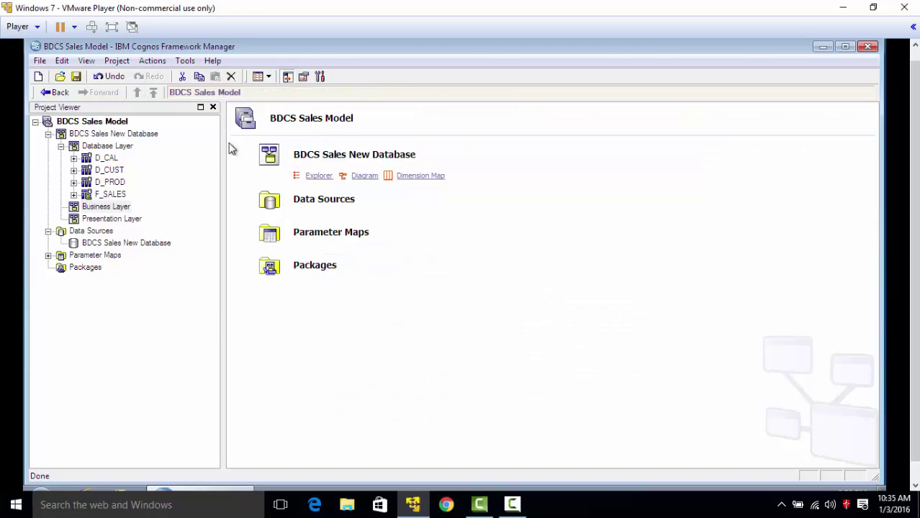
pyautogui.click(118, 207)
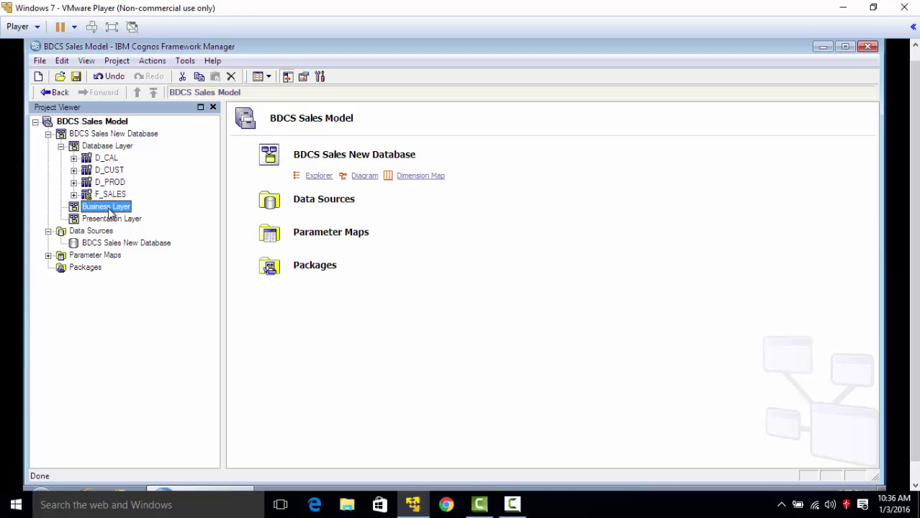
# Step: From the Business Layer's context menu, start a new query subject of type Model
pyautogui.rightClick(109, 211)
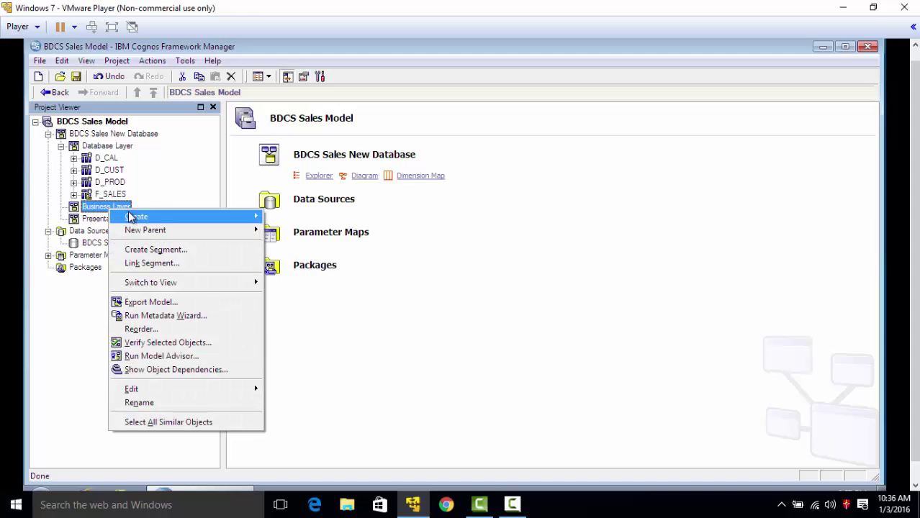
pyautogui.moveTo(129, 218)
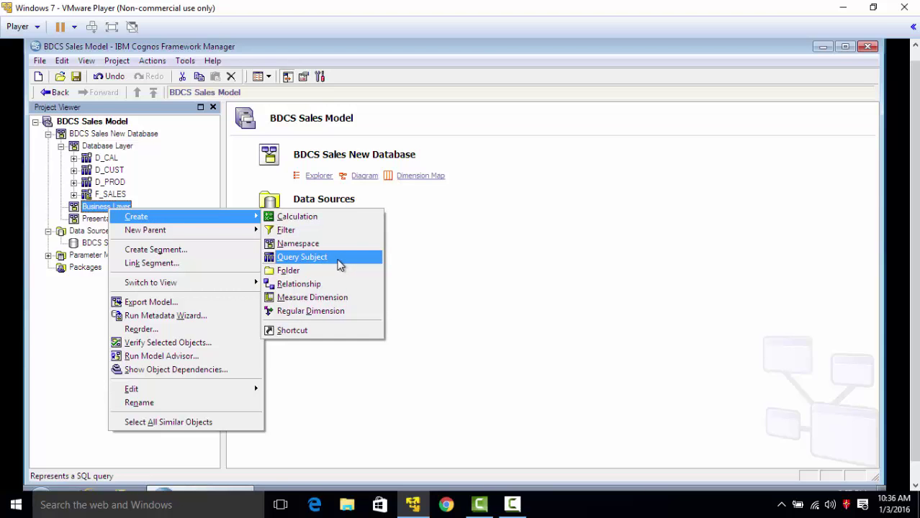
pyautogui.click(482, 238)
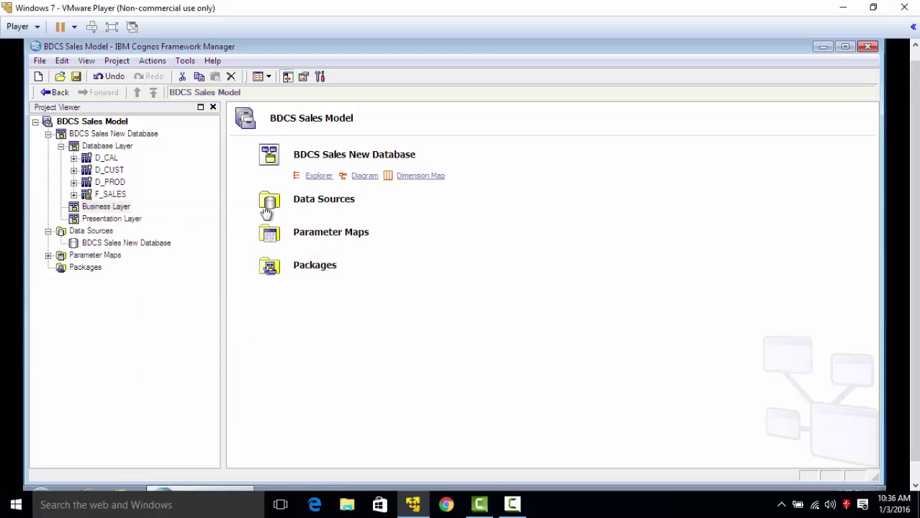
pyautogui.rightClick(97, 208)
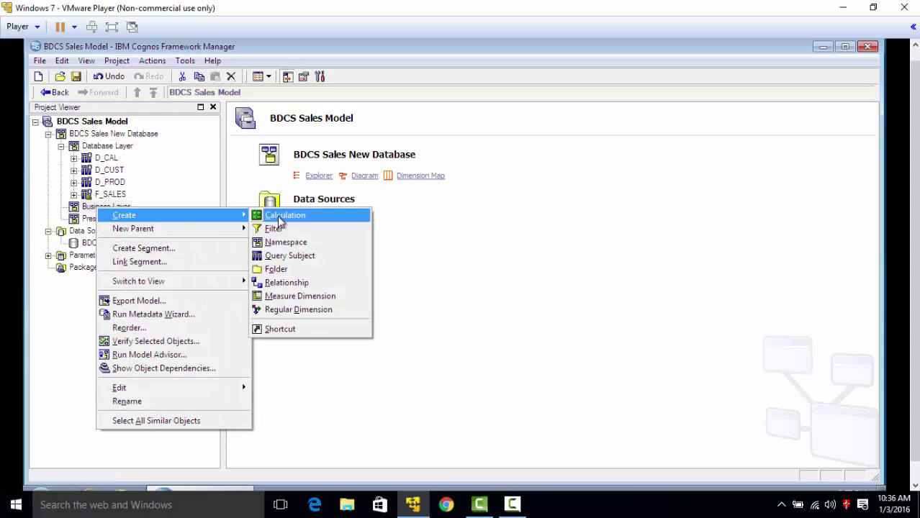
pyautogui.click(312, 257)
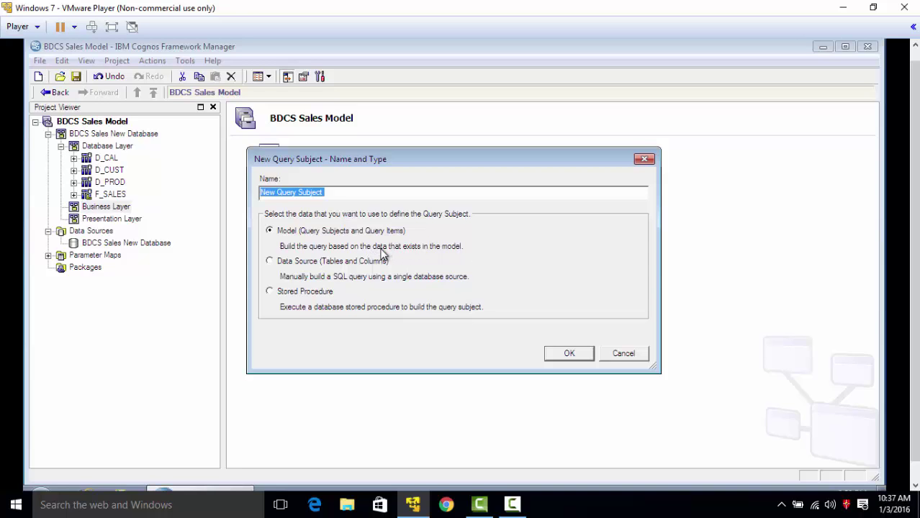
# Step: Replace the default query subject name with 'Customers'
pyautogui.click(344, 192)
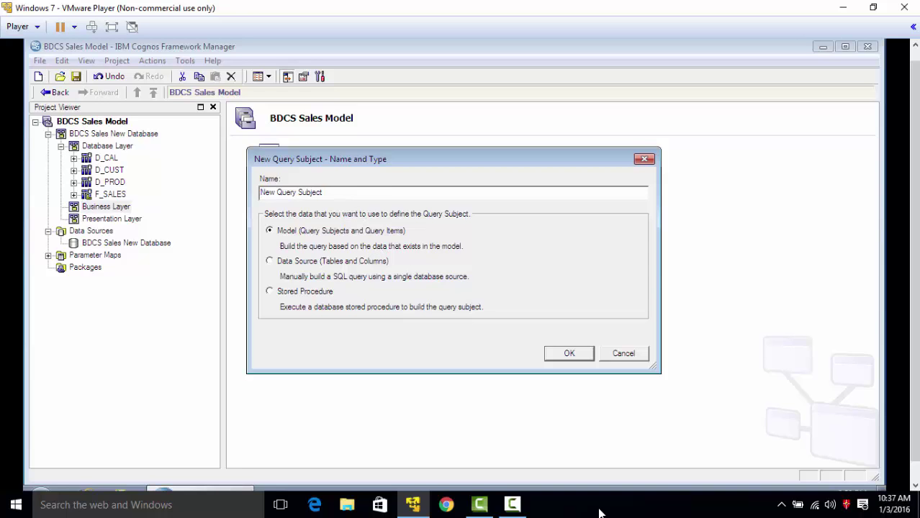
pyautogui.moveTo(357, 193); pyautogui.dragTo(249, 195)
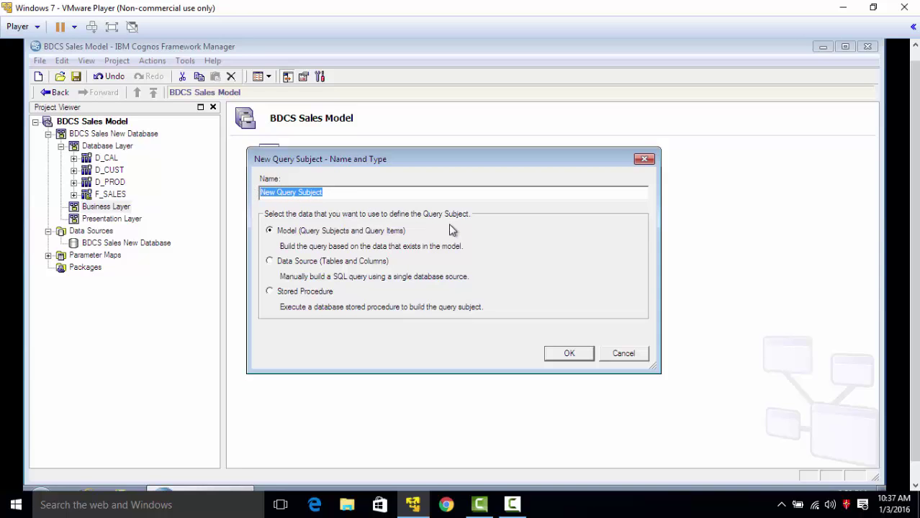
pyautogui.click(624, 512)
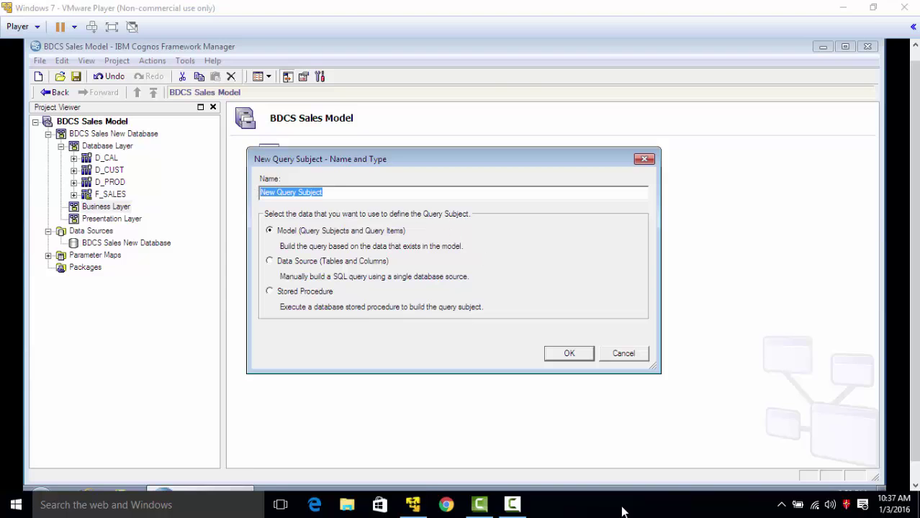
pyautogui.click(374, 403)
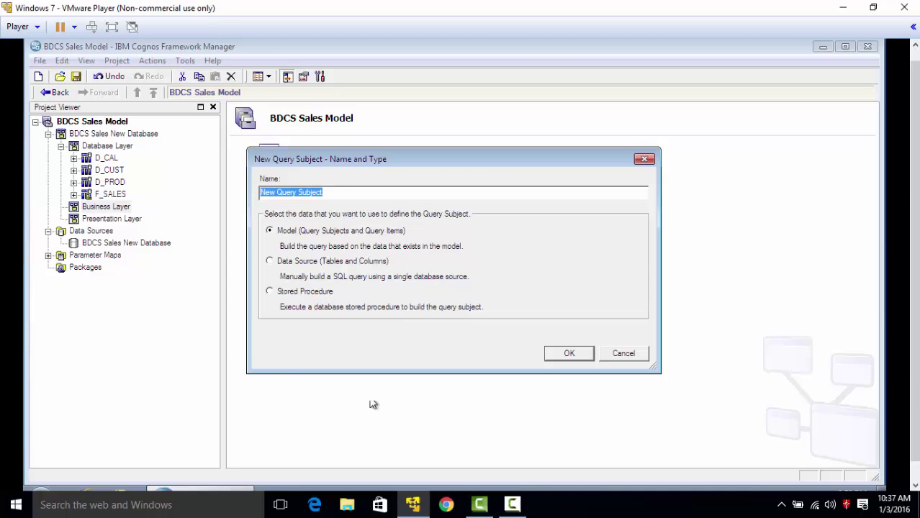
pyautogui.click(344, 192)
pyautogui.moveTo(344, 192); pyautogui.dragTo(220, 192)
pyautogui.write('Customer')
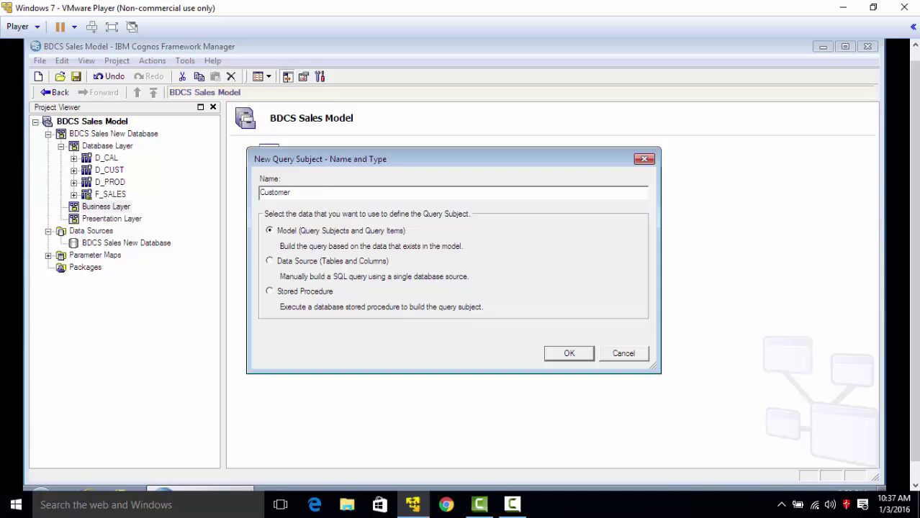
pyautogui.write('s')
# Step: Confirm the Customers name and expand Database Layer > D_CUST in the definition window
pyautogui.click(569, 353)
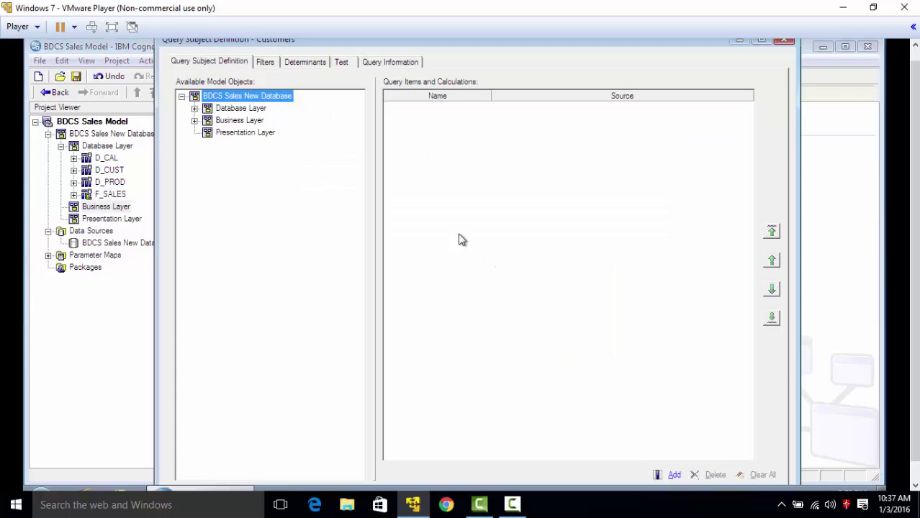
pyautogui.moveTo(224, 41); pyautogui.dragTo(266, 43)
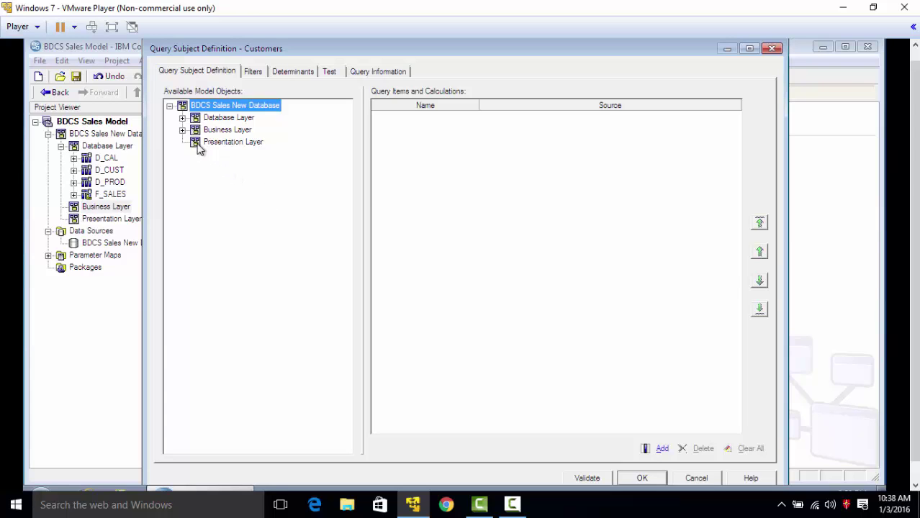
pyautogui.click(182, 119)
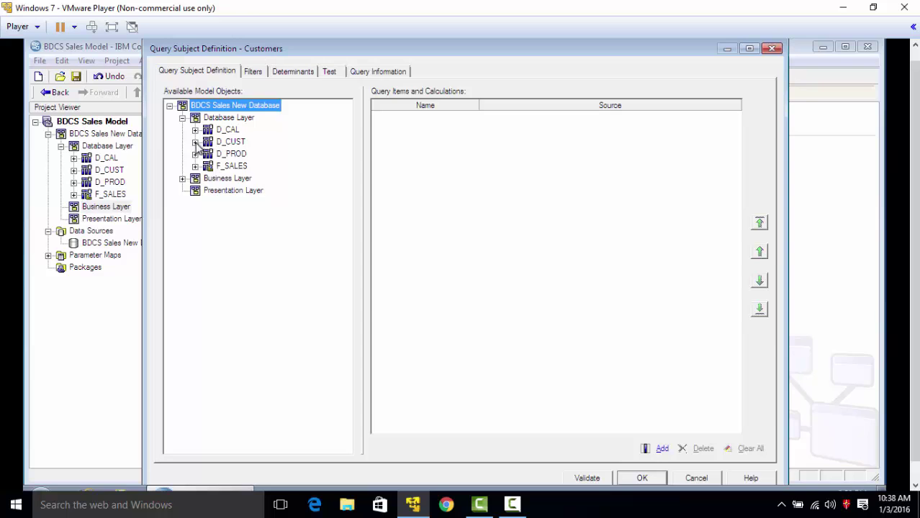
pyautogui.click(195, 141)
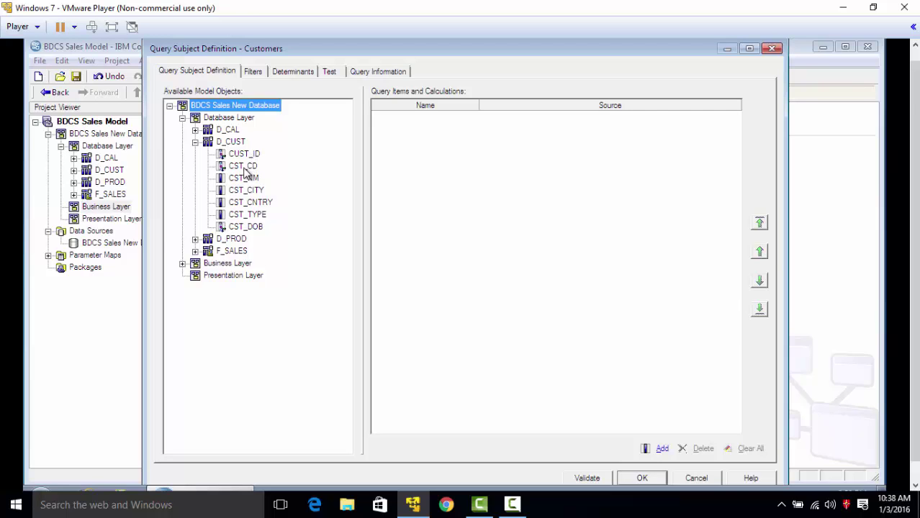
# Step: Add D_CUST columns CST_CD, CST_NM, CST_CITY, CST_CNTRY, CST_TYPE and CST_DOB as query items
pyautogui.click(244, 154)
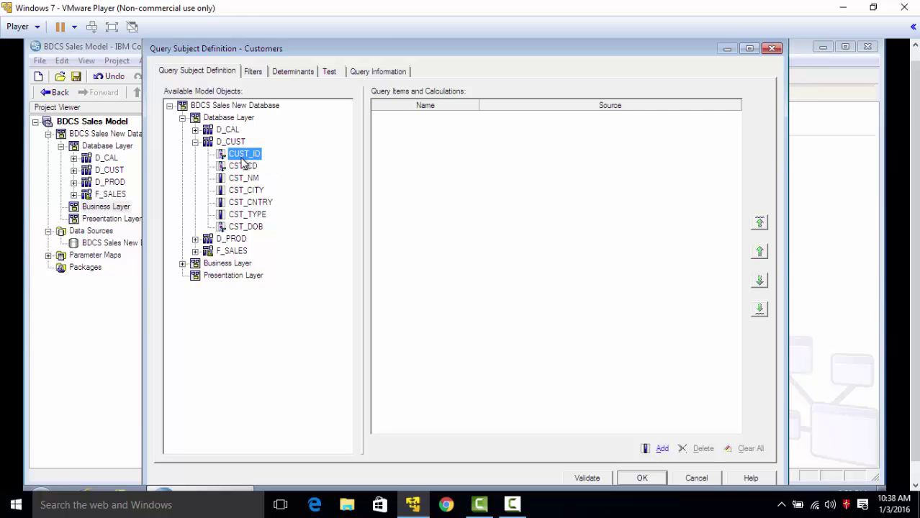
pyautogui.click(247, 166)
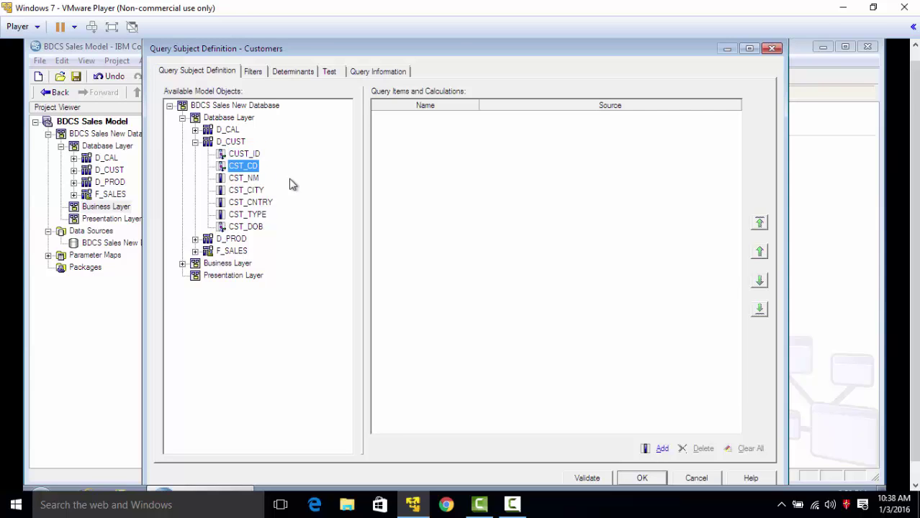
pyautogui.keyDown('ctrl'); pyautogui.click(260, 178); pyautogui.keyUp('ctrl')
pyautogui.keyDown('ctrl'); pyautogui.click(252, 190); pyautogui.keyUp('ctrl')
pyautogui.keyDown('ctrl'); pyautogui.click(261, 203); pyautogui.keyUp('ctrl')
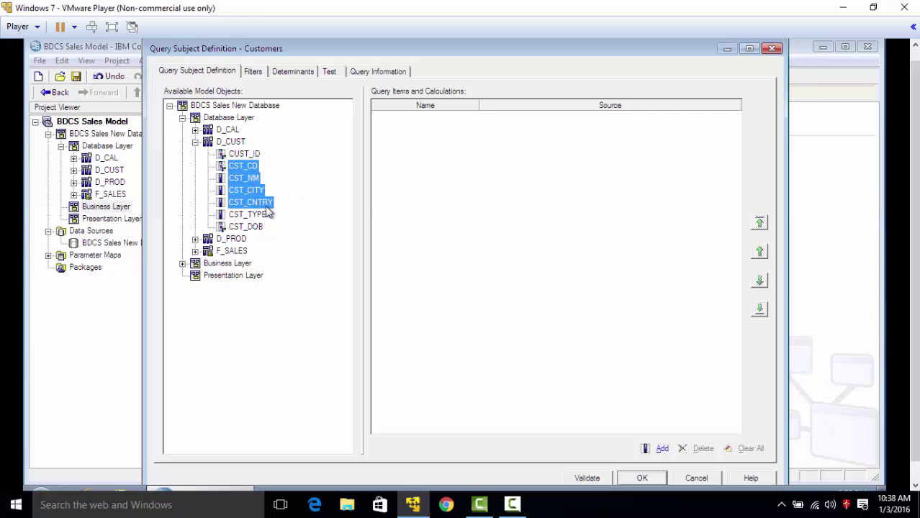
pyautogui.keyDown('ctrl'); pyautogui.click(256, 215); pyautogui.keyUp('ctrl')
pyautogui.keyDown('ctrl'); pyautogui.click(258, 227); pyautogui.keyUp('ctrl')
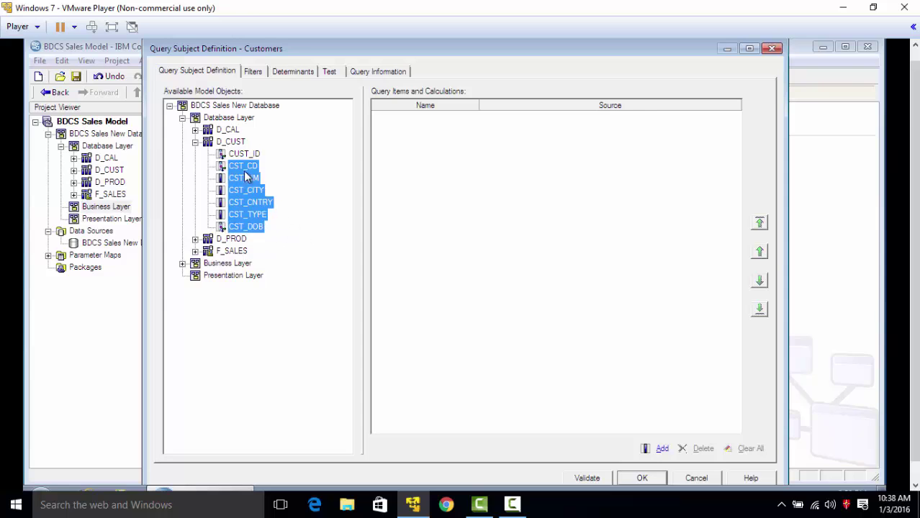
pyautogui.moveTo(239, 168); pyautogui.dragTo(459, 137)
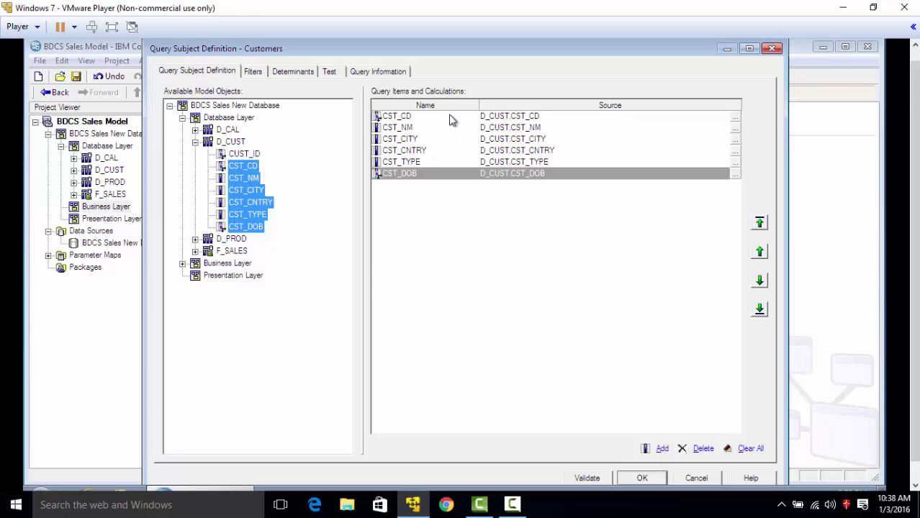
# Step: Review the Customers Filters, Determinants and Query Information tabs, generate its SQL, and run Test Sample
pyautogui.click(452, 117)
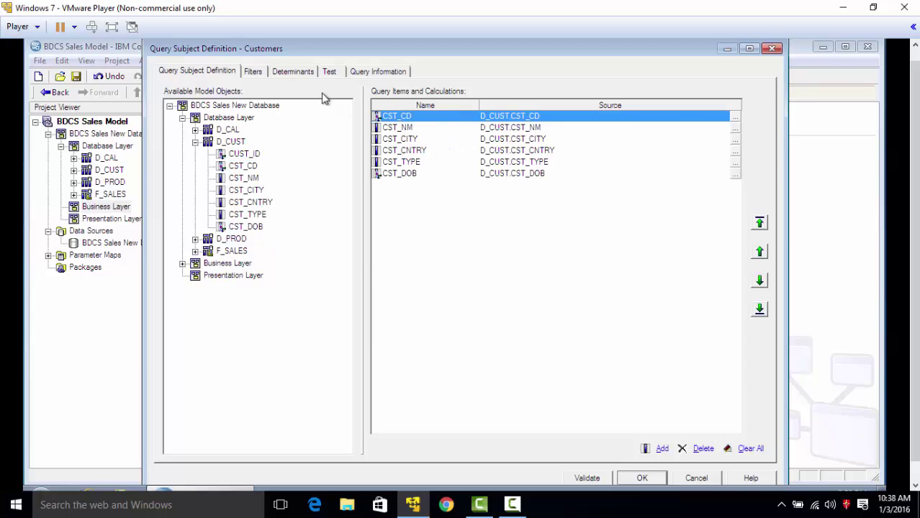
pyautogui.click(255, 73)
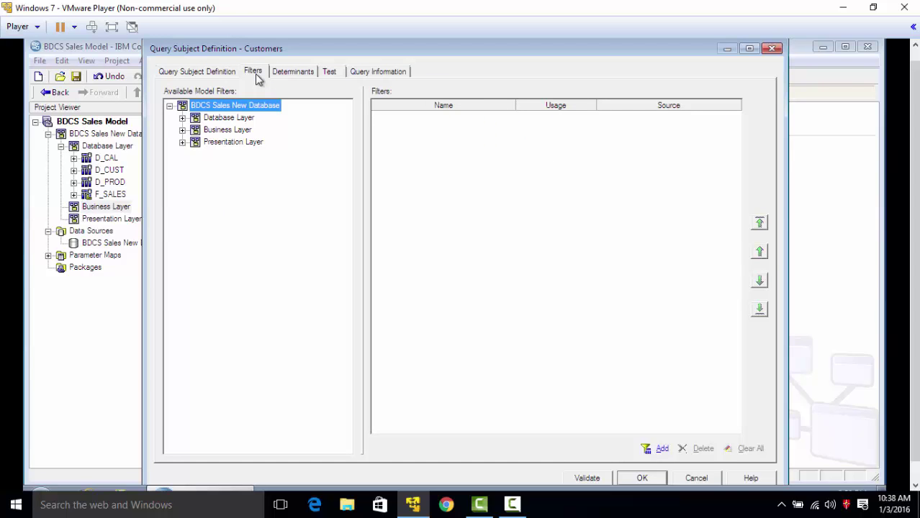
pyautogui.click(312, 74)
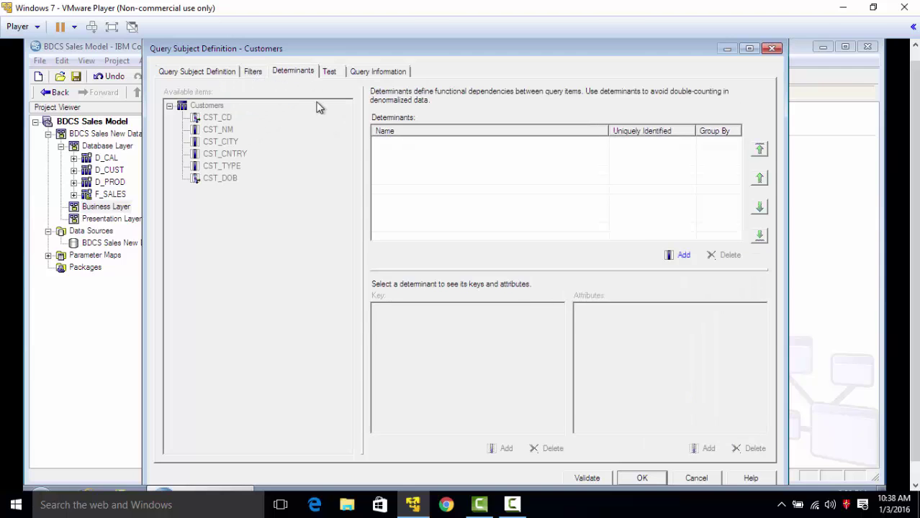
pyautogui.click(335, 71)
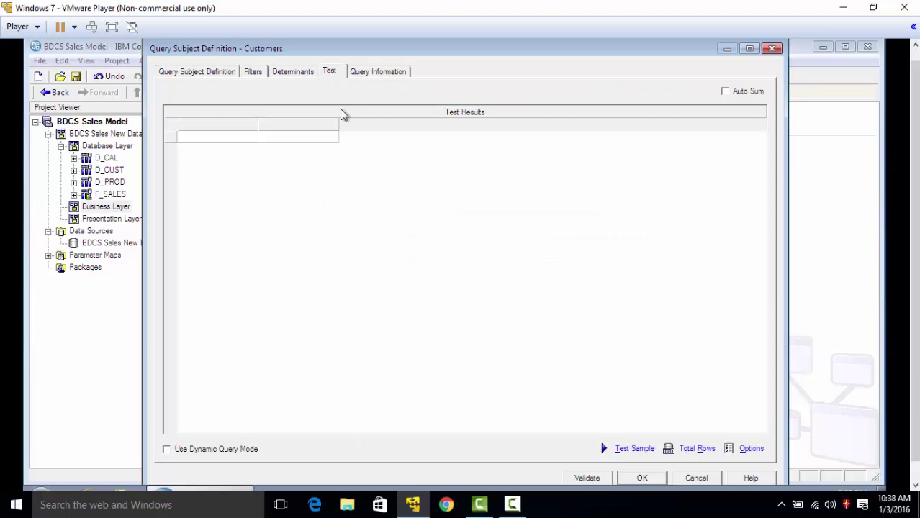
pyautogui.click(362, 75)
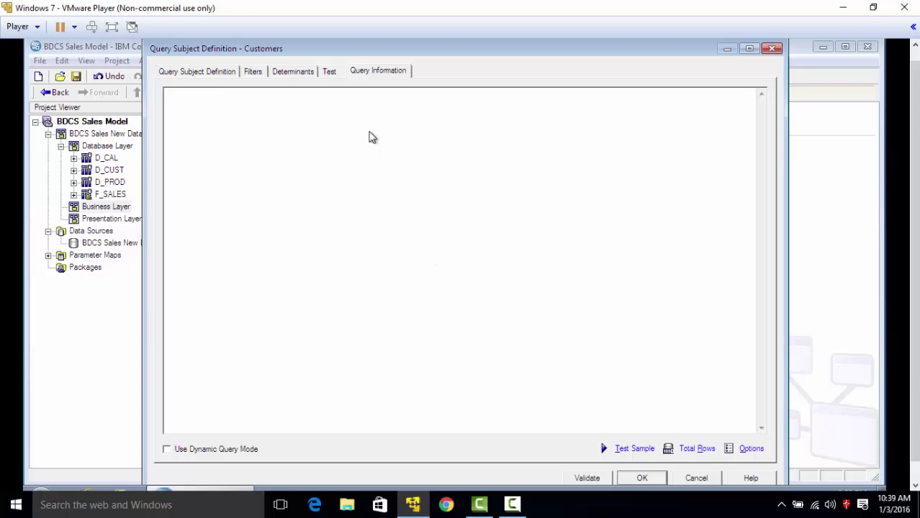
pyautogui.click(650, 450)
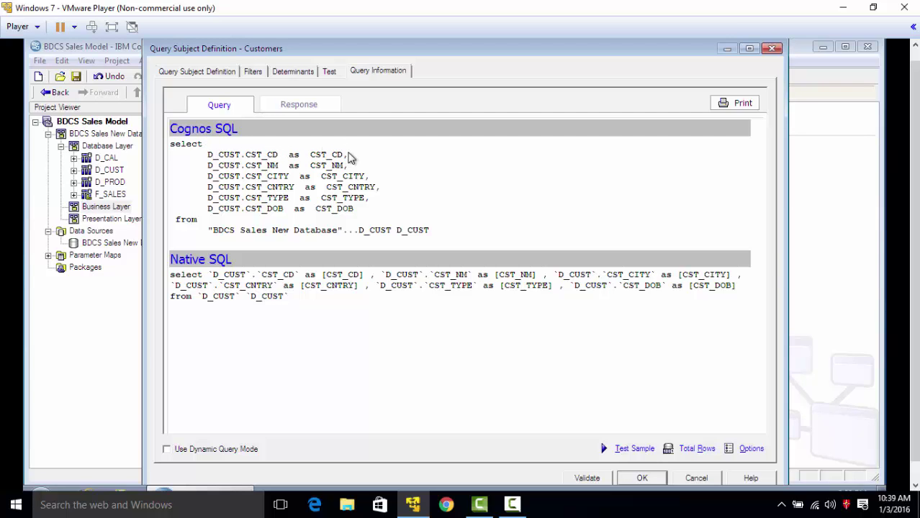
pyautogui.click(328, 72)
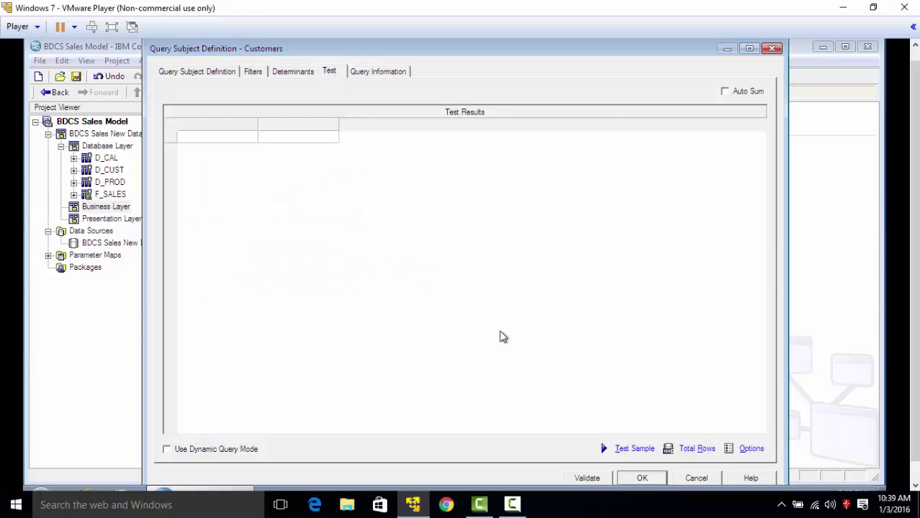
pyautogui.click(633, 449)
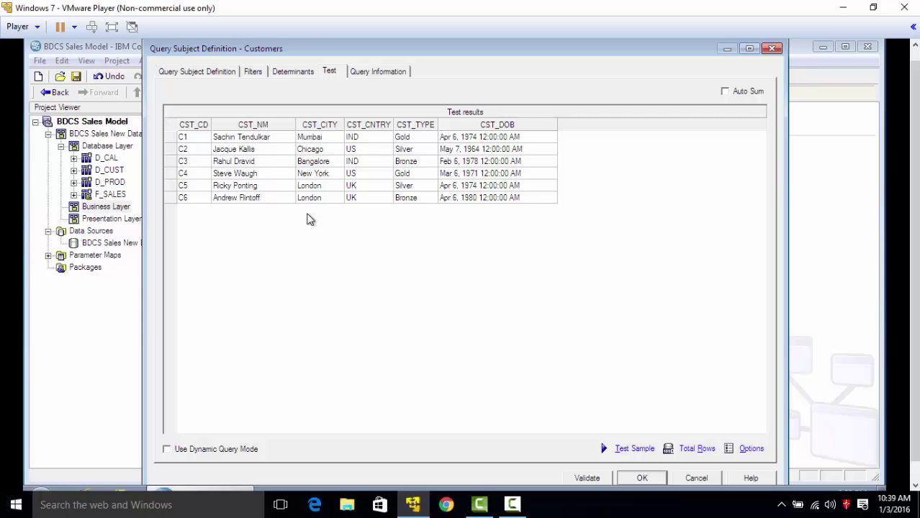
# Step: Close the definition, expand Customers in the Business Layer and show CST_CD's properties
pyautogui.click(639, 478)
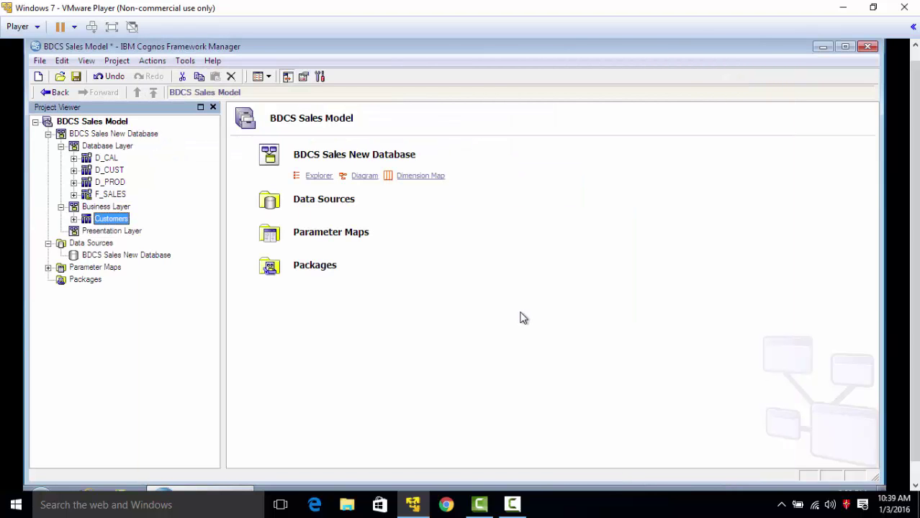
pyautogui.click(75, 219)
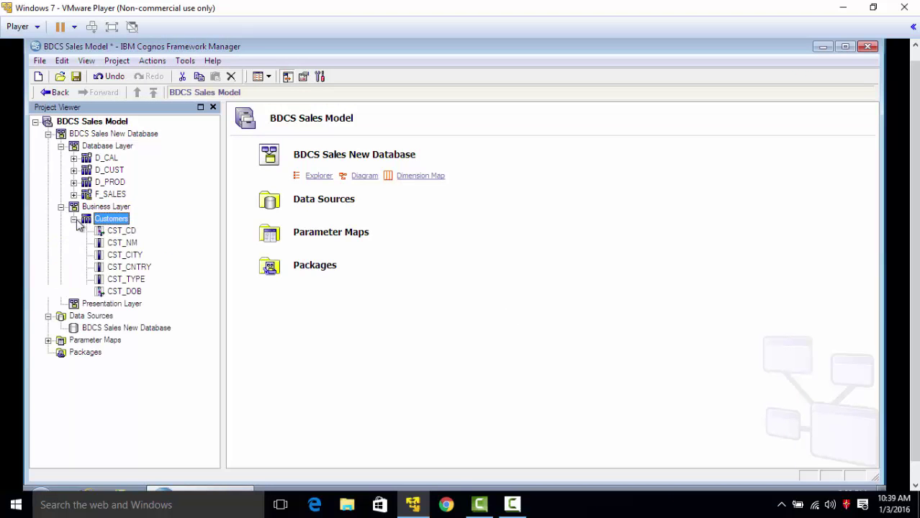
pyautogui.click(127, 231)
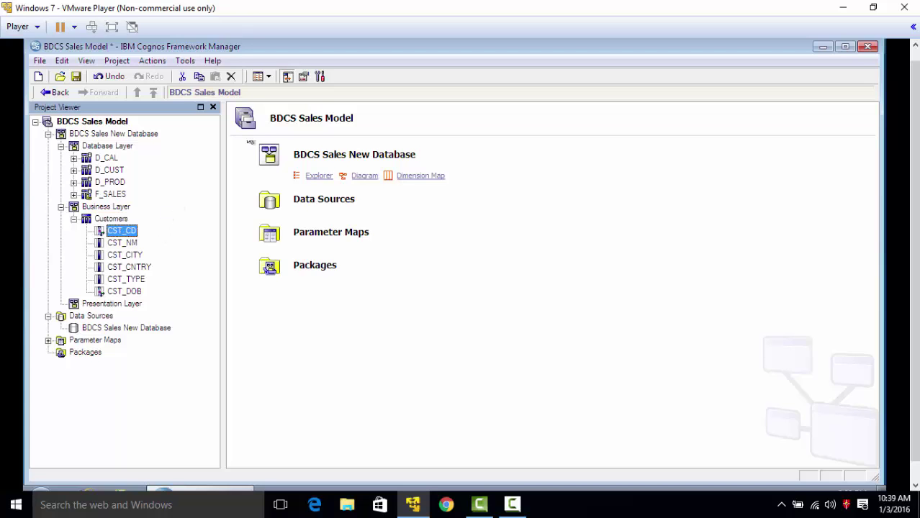
pyautogui.click(305, 78)
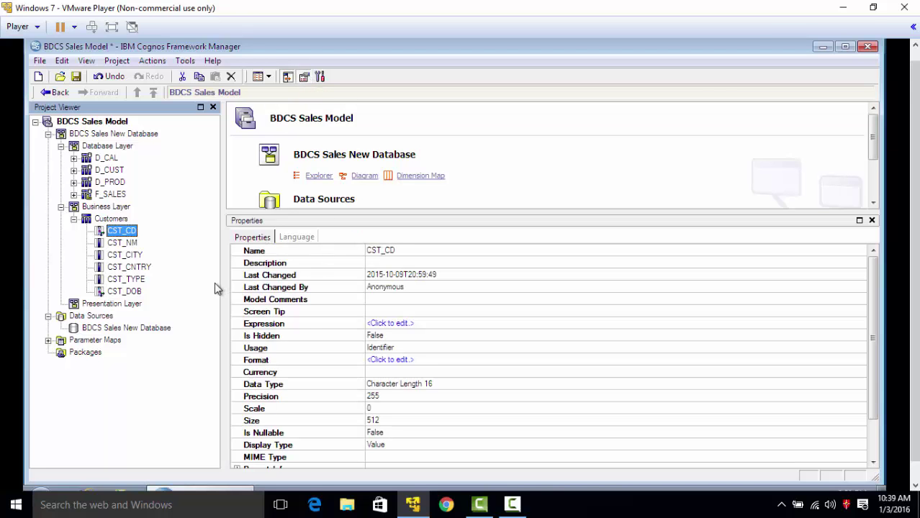
# Step: Rename the CST_CD query item to 'Customer Code'
pyautogui.keyDown('ctrl'); pyautogui.click(130, 243); pyautogui.keyUp('ctrl')
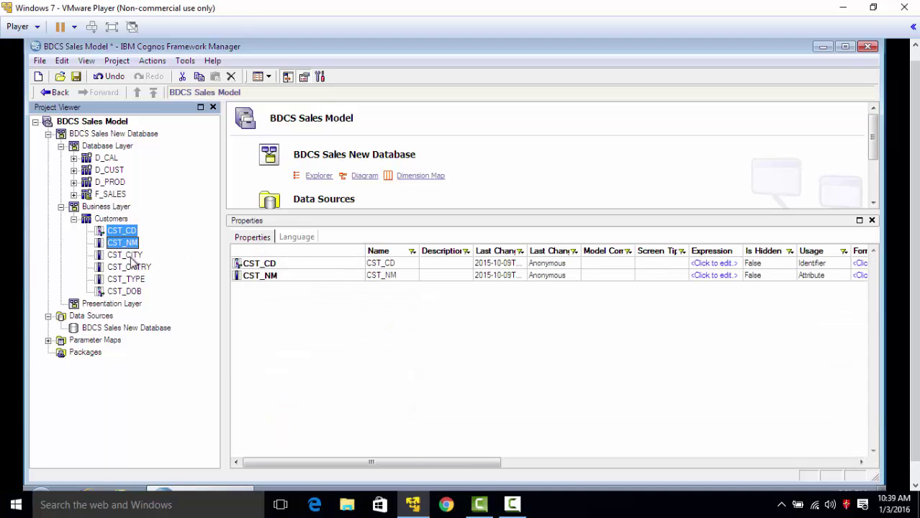
pyautogui.click(126, 235)
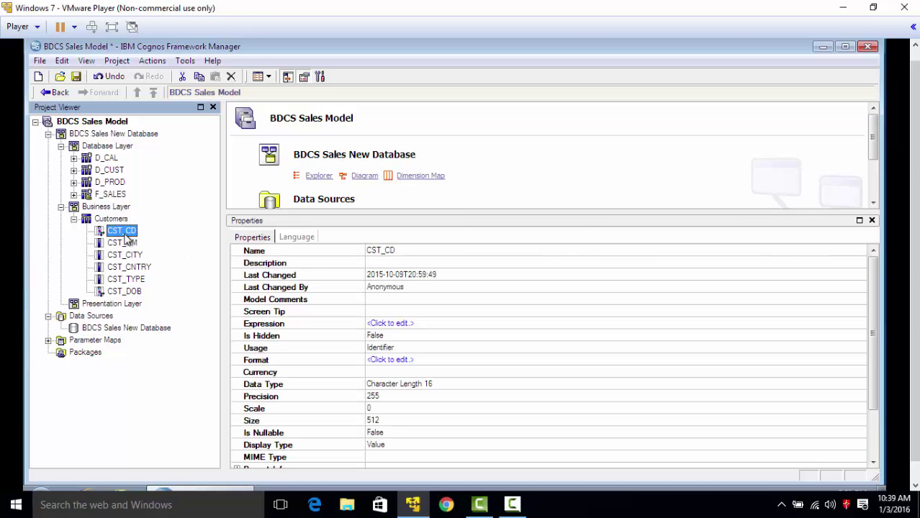
pyautogui.click(407, 250)
pyautogui.write('Customr')
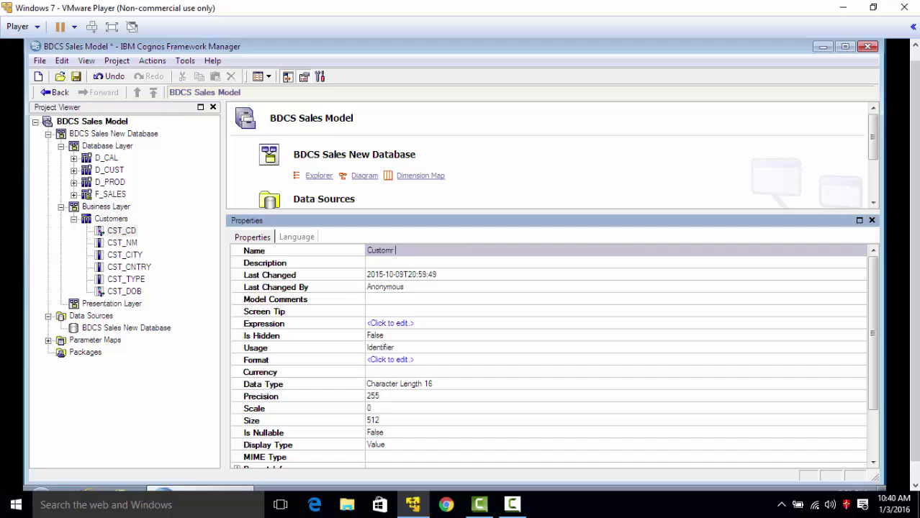
pyautogui.press('BackSpace')
pyautogui.write('er Code')
pyautogui.click(147, 369)
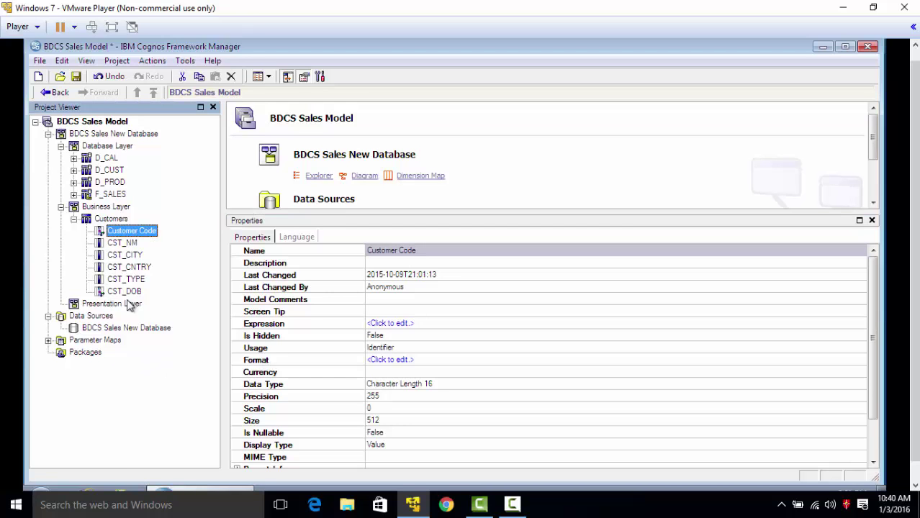
# Step: Rename CST_NM through CST_DOB to Customer Name, City, Country, Customer Type and Customer DOB
pyautogui.click(120, 249)
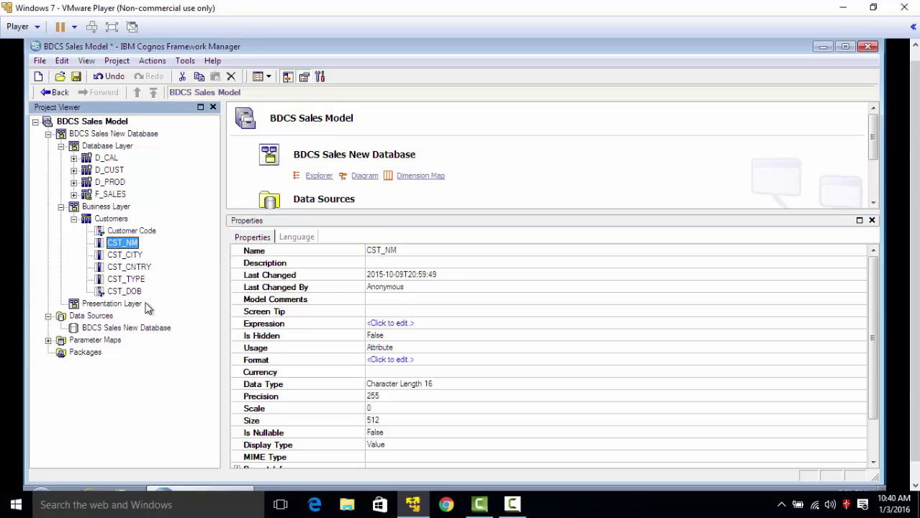
pyautogui.keyDown('shift'); pyautogui.click(131, 292); pyautogui.keyUp('shift')
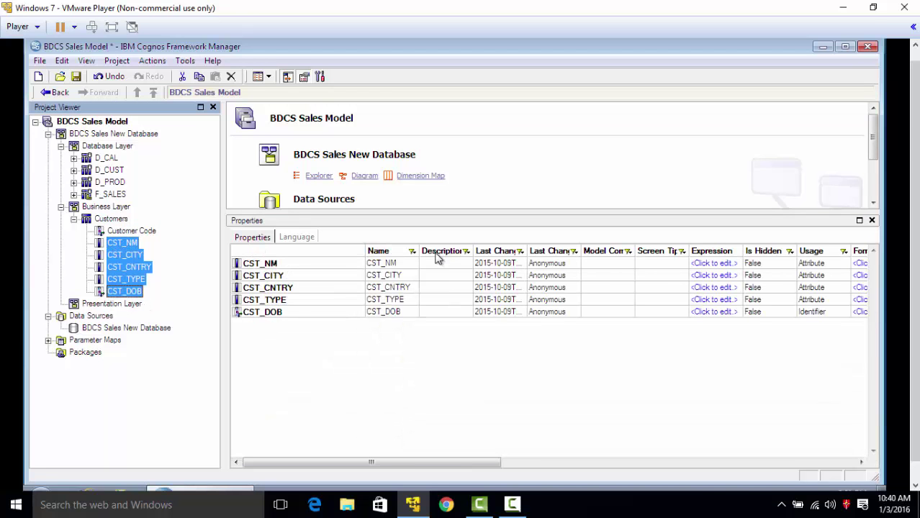
pyautogui.moveTo(420, 250); pyautogui.dragTo(463, 250)
pyautogui.click(414, 264)
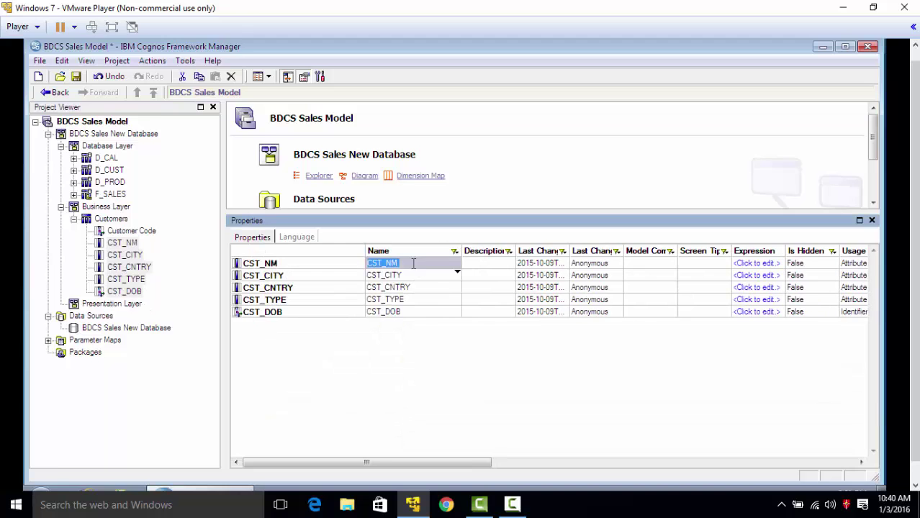
pyautogui.write('Customer ')
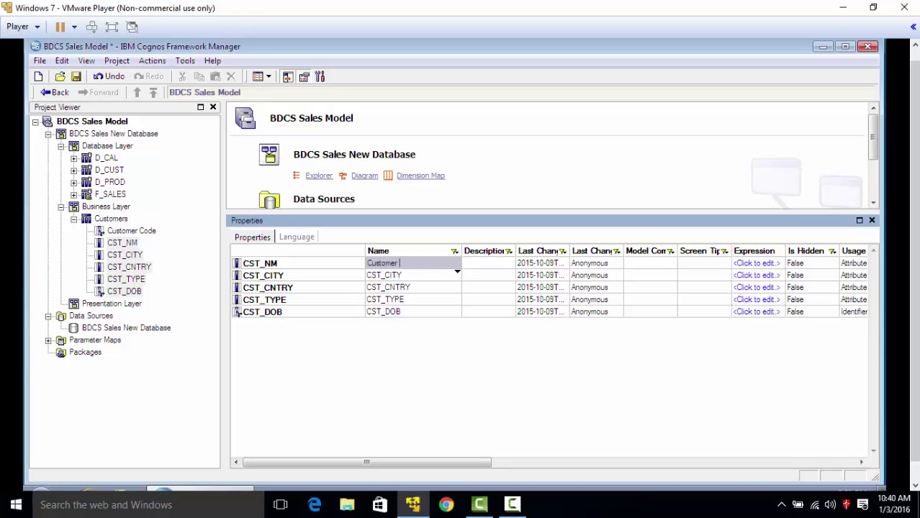
pyautogui.write('Name')
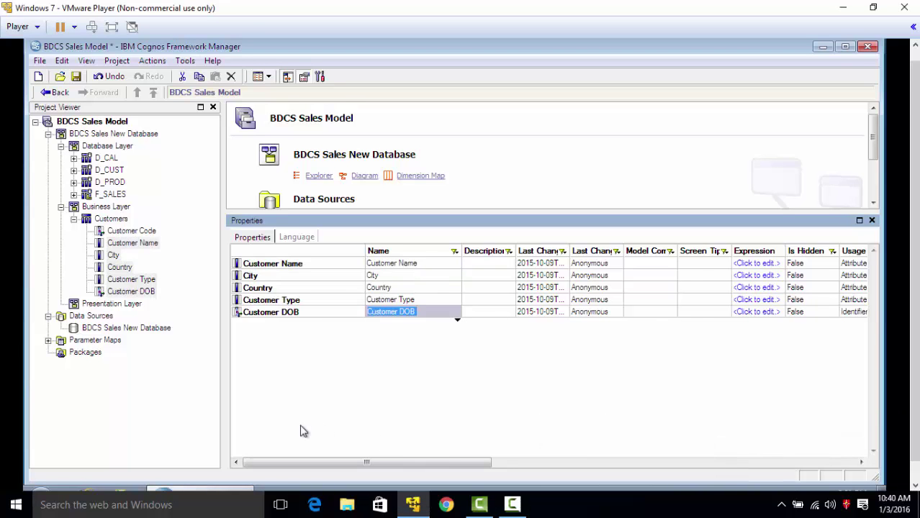
pyautogui.press('Return')
# Step: Verify the new names Customer Name, City, Country, Customer Type and Customer DOB
pyautogui.click(397, 266)
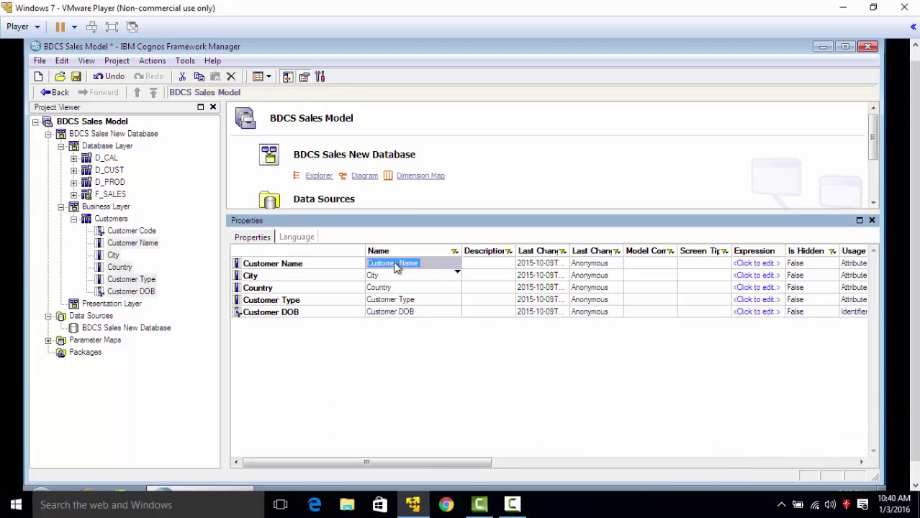
pyautogui.click(393, 276)
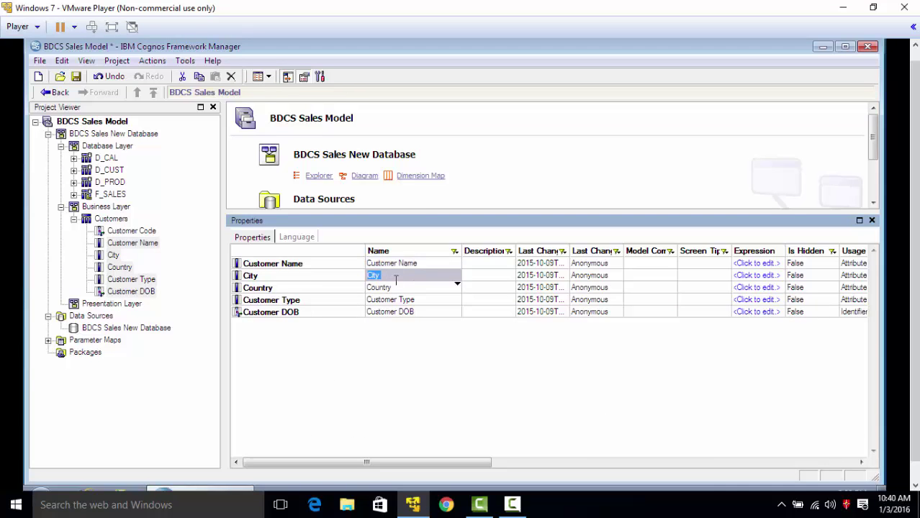
pyautogui.click(398, 288)
pyautogui.click(402, 300)
pyautogui.click(401, 314)
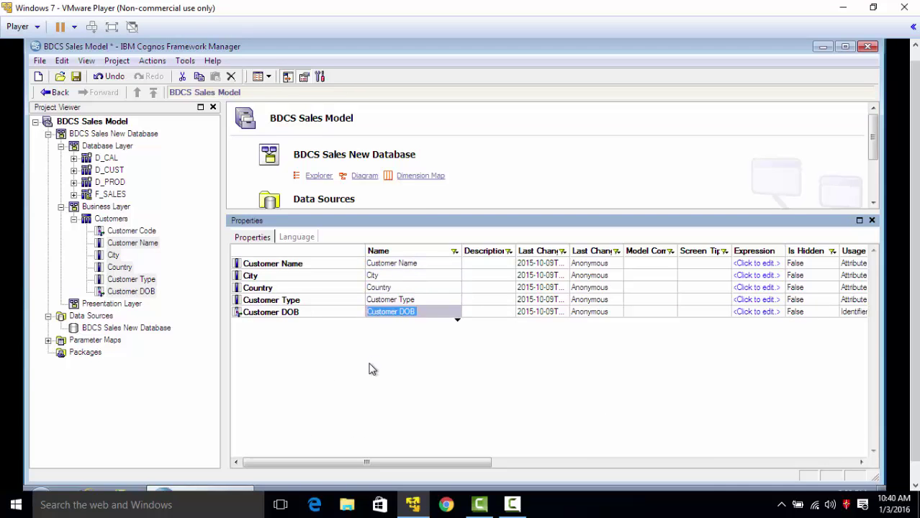
# Step: Create a new Business Layer query subject named 'Products'
pyautogui.click(121, 208)
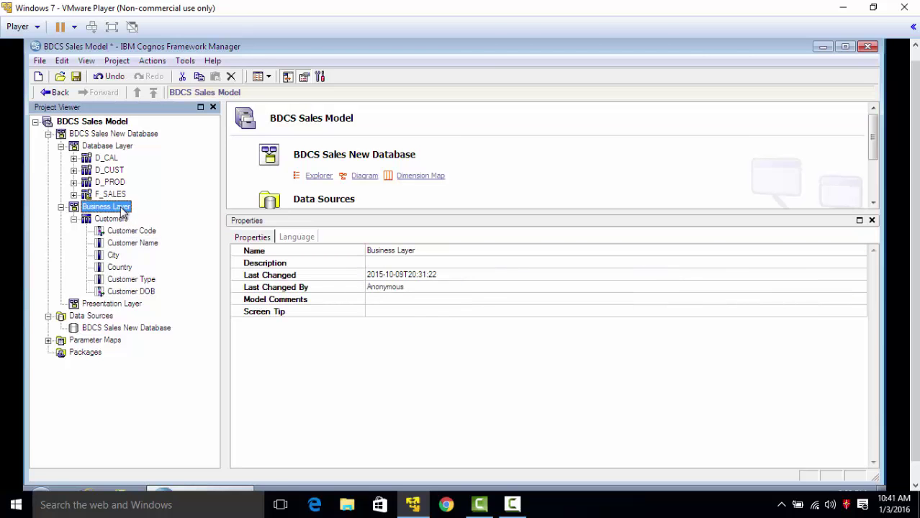
pyautogui.rightClick(121, 210)
pyautogui.moveTo(148, 215)
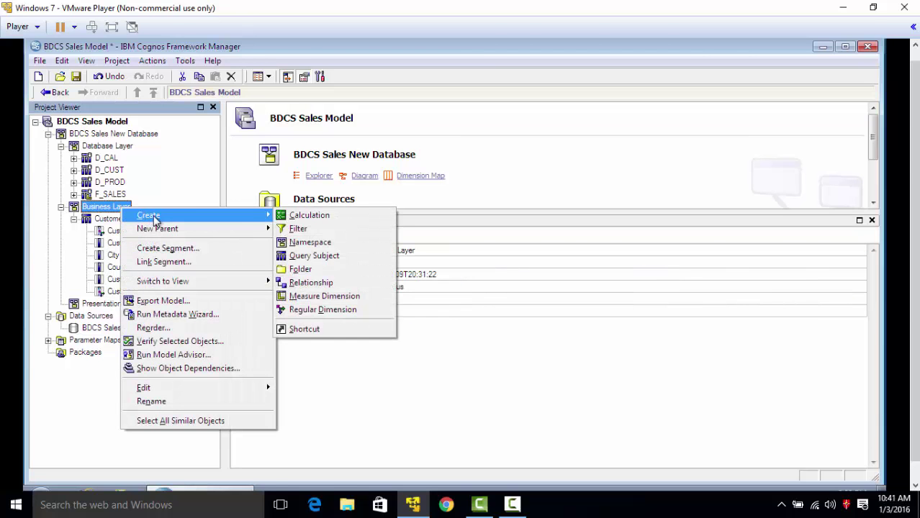
pyautogui.click(337, 255)
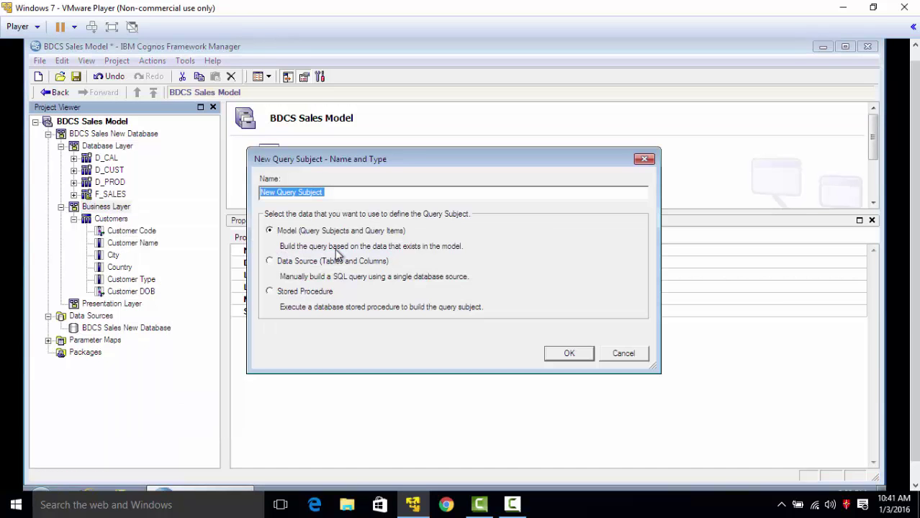
pyautogui.write('Products')
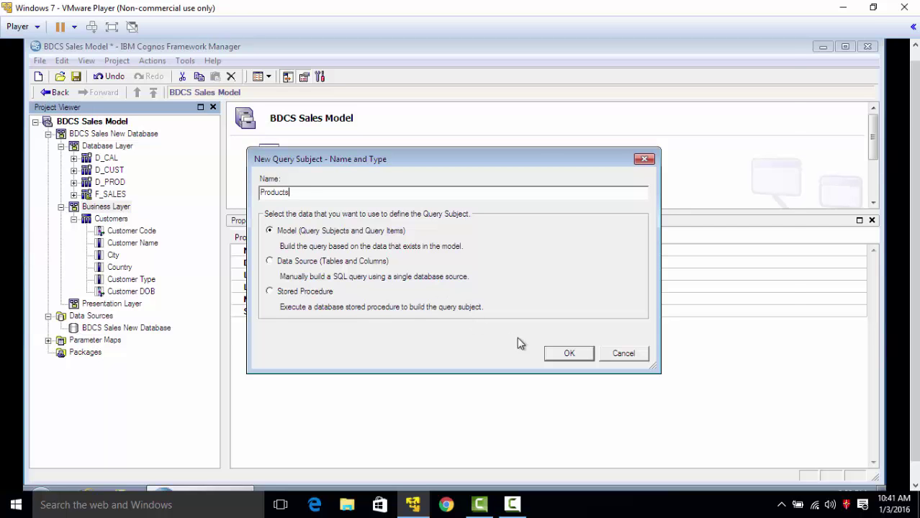
pyautogui.click(560, 353)
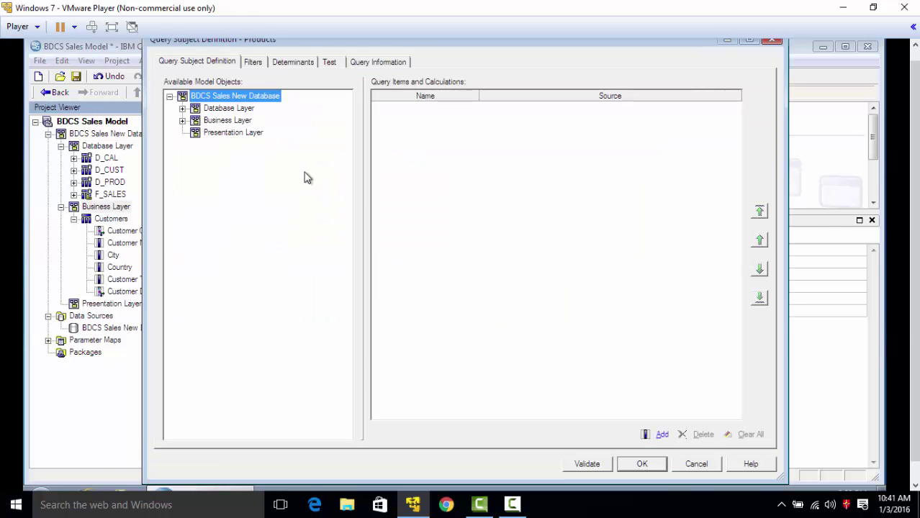
# Step: Add D_PROD's PROD_CD, PROD_NM, PROD_TYPE and PROD_CAT as query items and finish Products
pyautogui.click(183, 108)
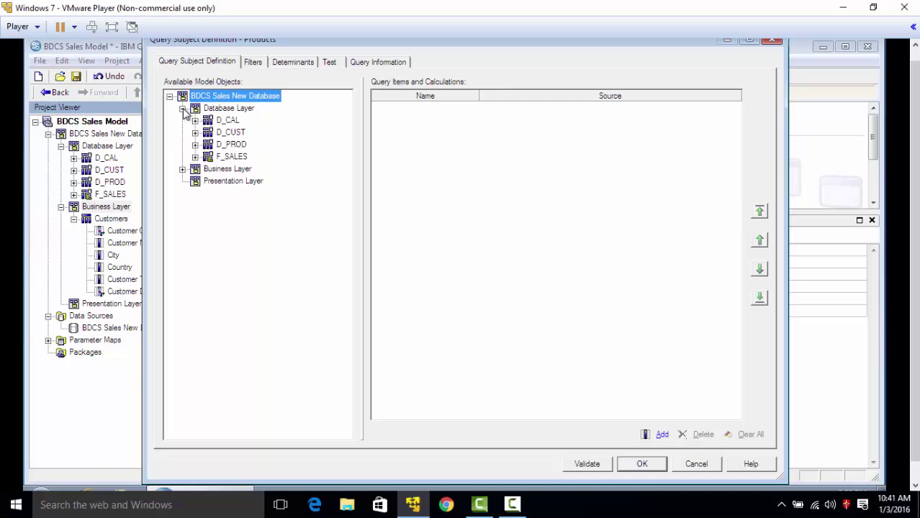
pyautogui.click(195, 145)
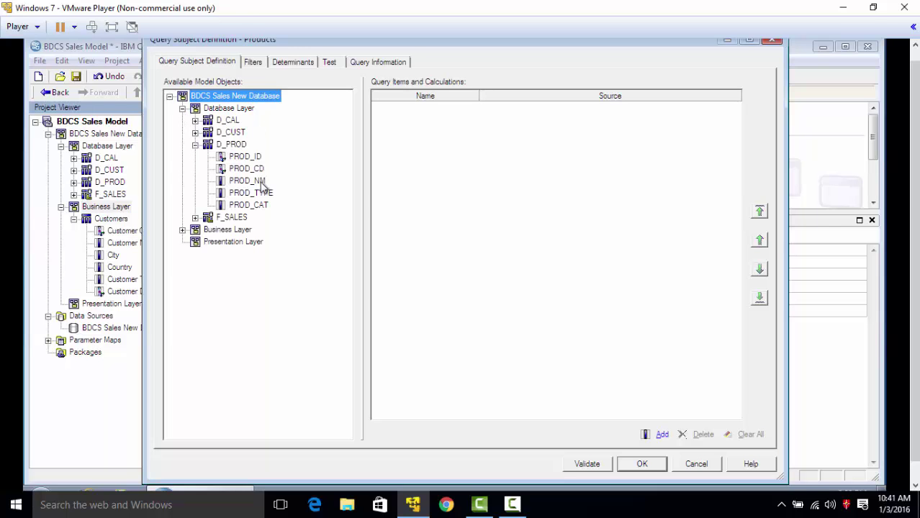
pyautogui.click(252, 170)
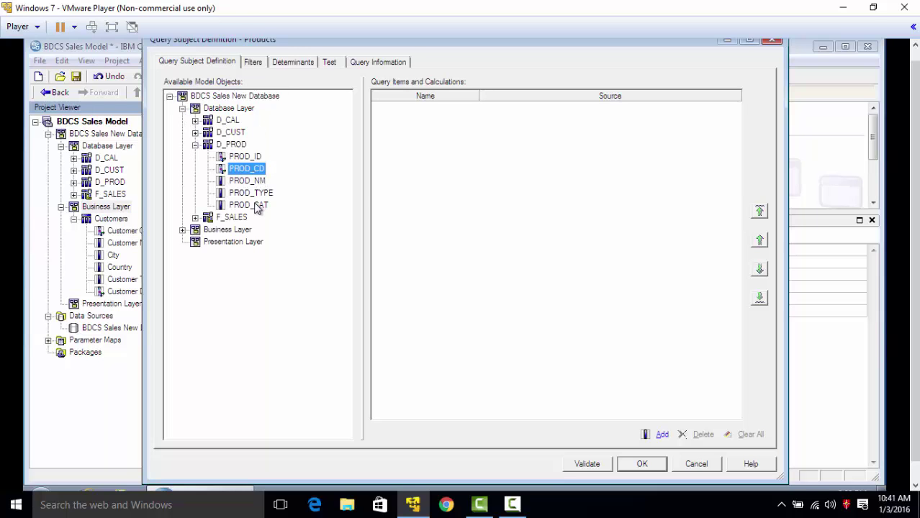
pyautogui.keyDown('shift'); pyautogui.click(257, 206); pyautogui.keyUp('shift')
pyautogui.moveTo(253, 176); pyautogui.dragTo(429, 131)
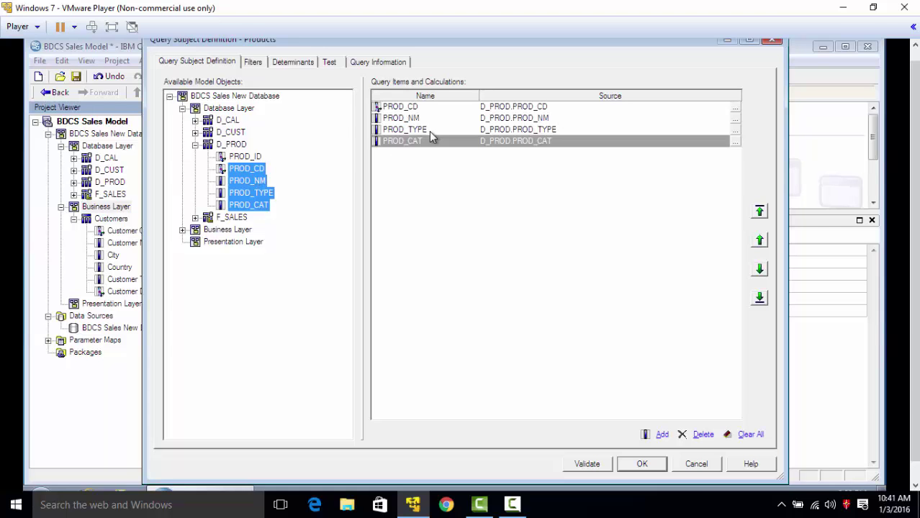
pyautogui.click(642, 464)
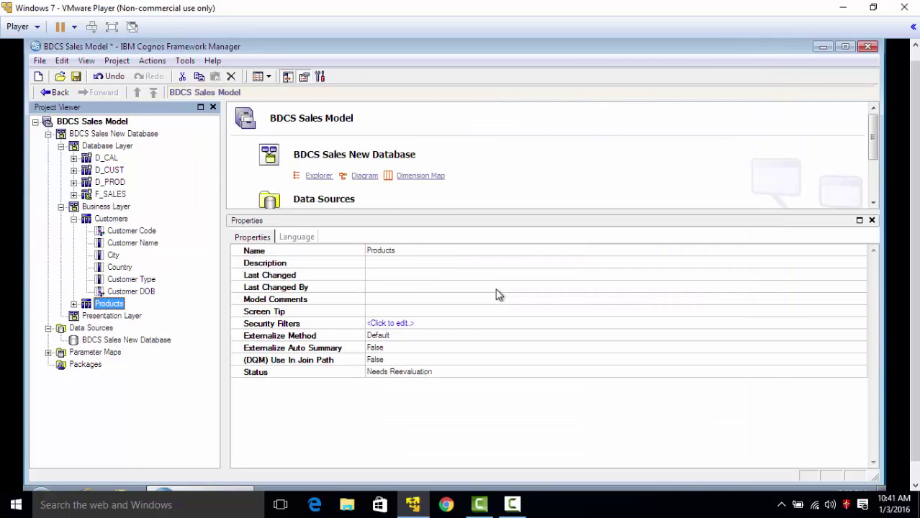
# Step: Rename the four Products items to Product Code, Product Name, Product Type and Product Category
pyautogui.click(74, 304)
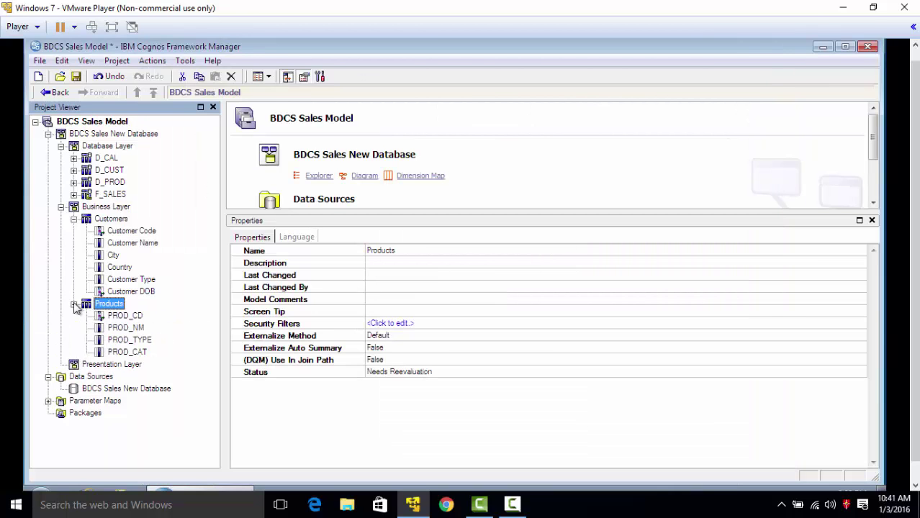
pyautogui.click(127, 318)
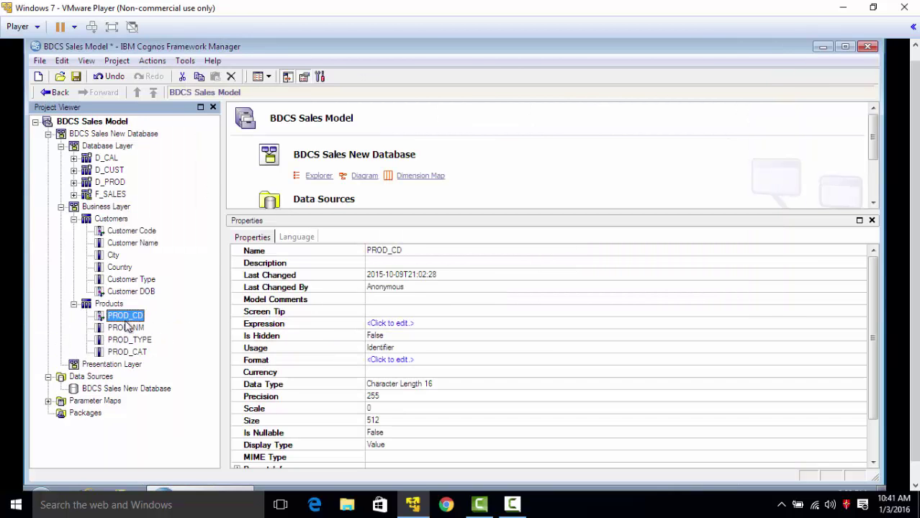
pyautogui.keyDown('shift'); pyautogui.click(126, 352); pyautogui.keyUp('shift')
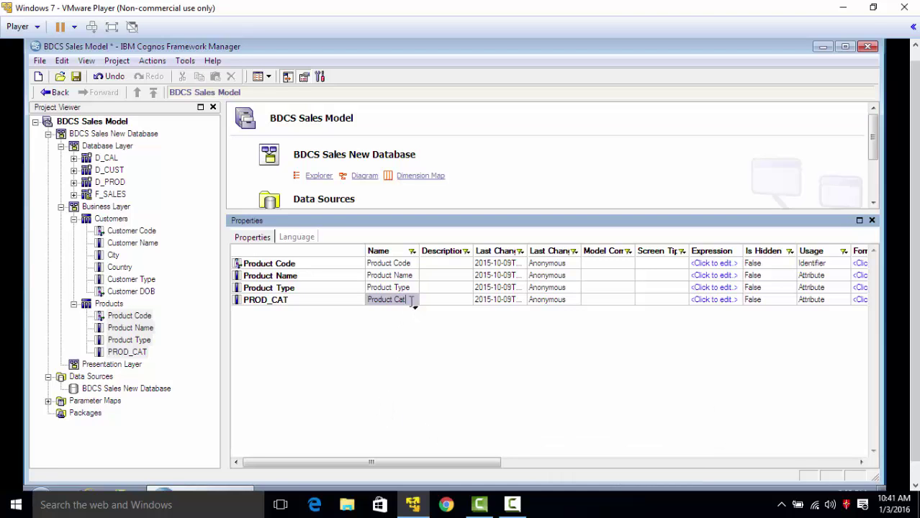
pyautogui.write('ry')
pyautogui.press('Return')
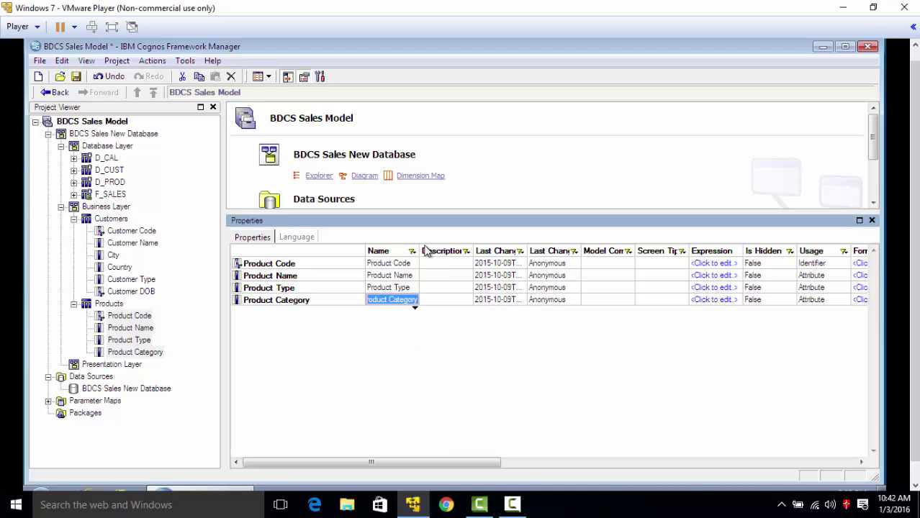
pyautogui.moveTo(421, 251); pyautogui.dragTo(458, 250)
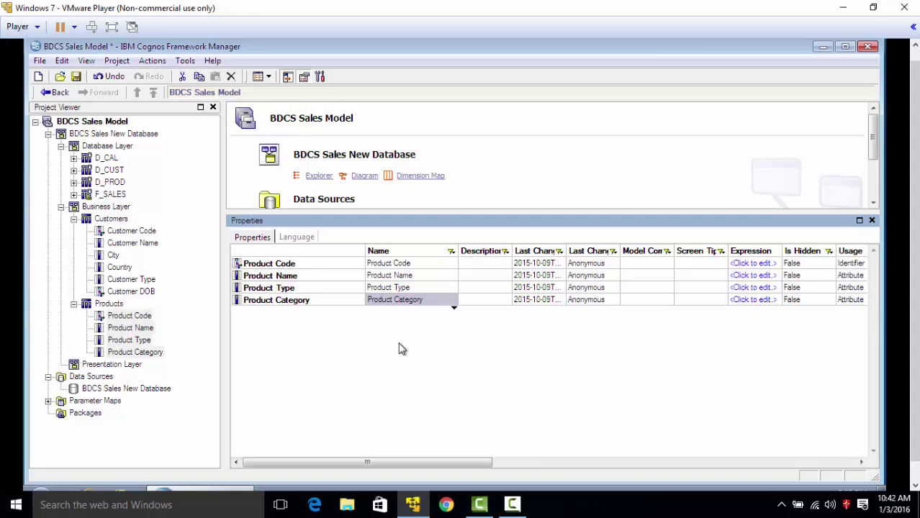
# Step: Create a new query subject in the Business Layer named Sales Info
pyautogui.click(109, 207)
pyautogui.rightClick(113, 208)
pyautogui.moveTo(171, 220)
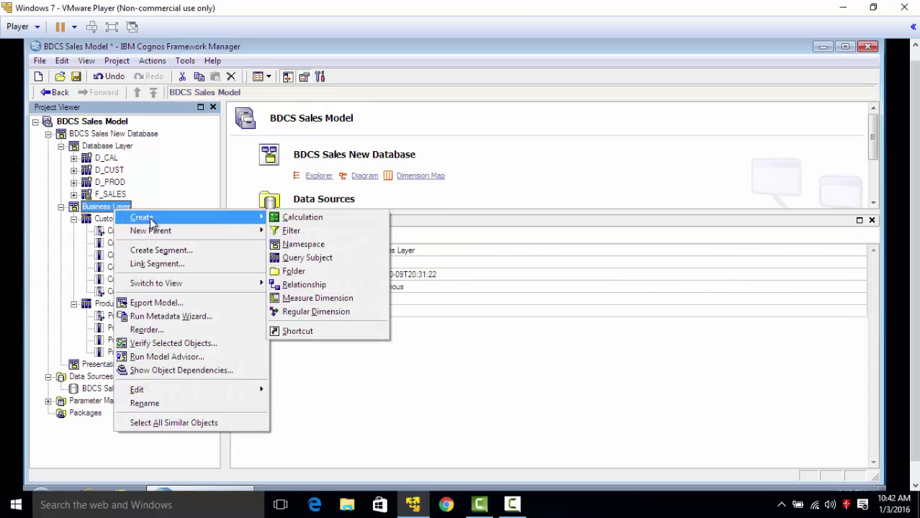
pyautogui.click(311, 259)
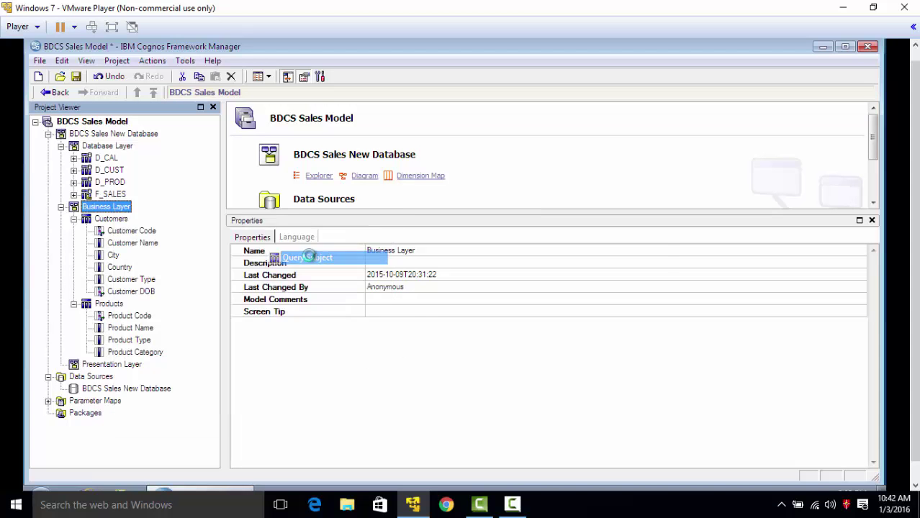
pyautogui.write('Sales Info')
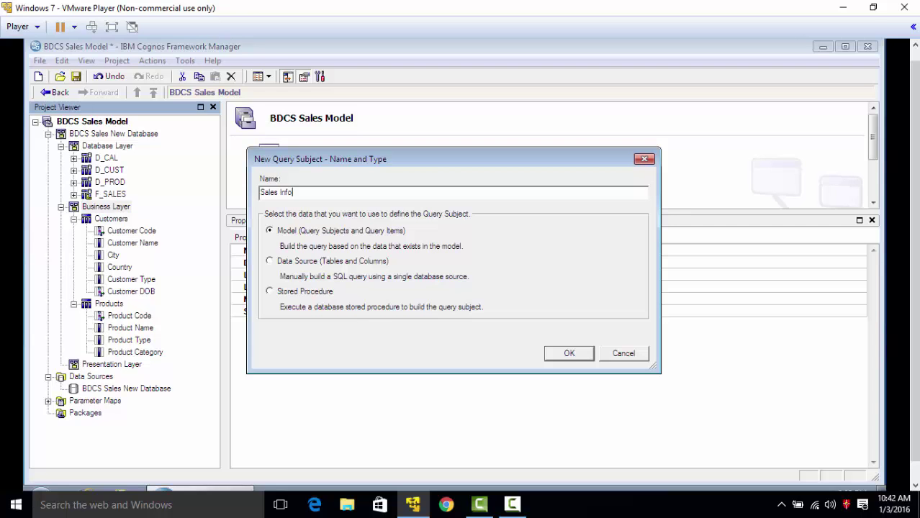
pyautogui.click(559, 358)
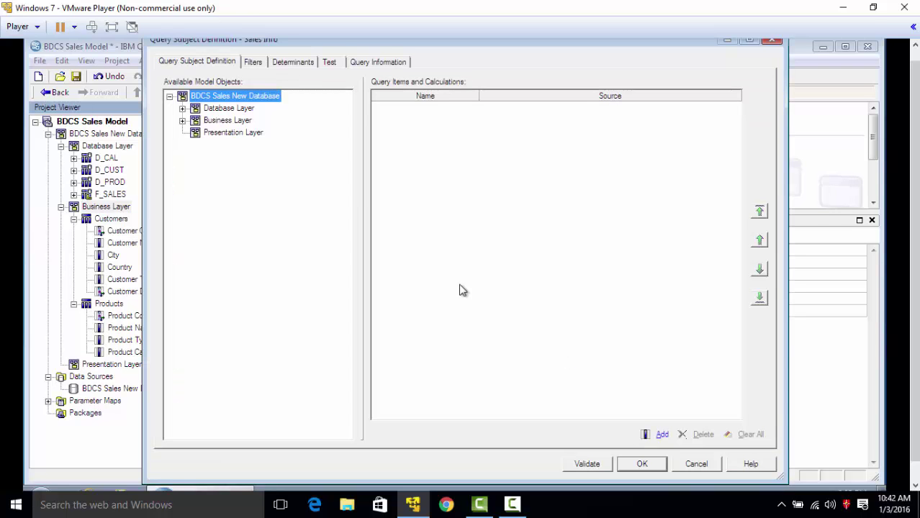
# Step: In Database Layer's F_SALES, select DT_SALE, DT_PROC, UNIT_COST, UNIT_PRICE and QTY
pyautogui.click(182, 109)
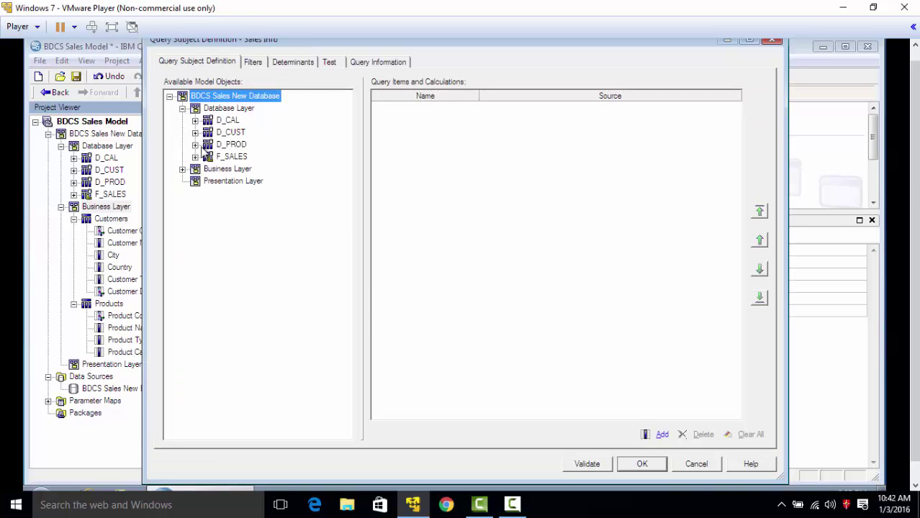
pyautogui.click(195, 157)
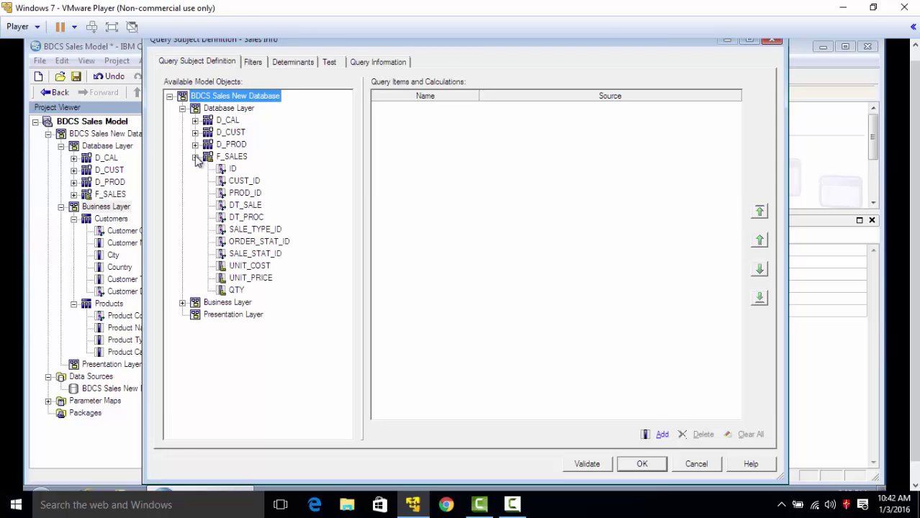
pyautogui.click(252, 207)
pyautogui.keyDown('ctrl'); pyautogui.click(248, 219); pyautogui.keyUp('ctrl')
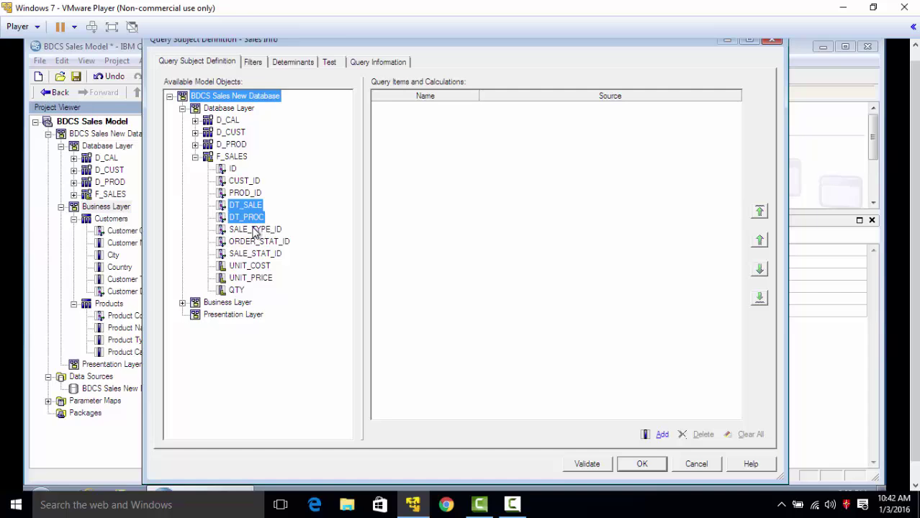
pyautogui.keyDown('ctrl'); pyautogui.click(254, 266); pyautogui.keyUp('ctrl')
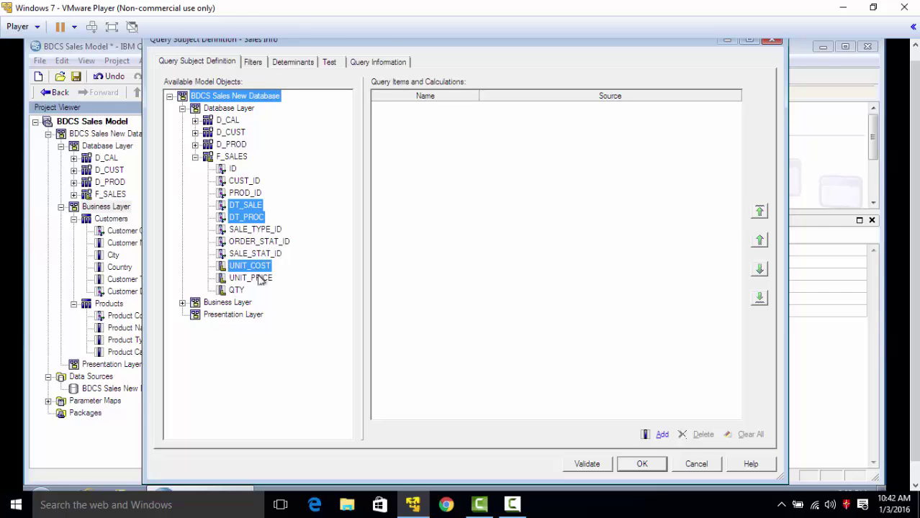
pyautogui.keyDown('ctrl'); pyautogui.click(251, 278); pyautogui.keyUp('ctrl')
pyautogui.keyDown('ctrl'); pyautogui.click(239, 291); pyautogui.keyUp('ctrl')
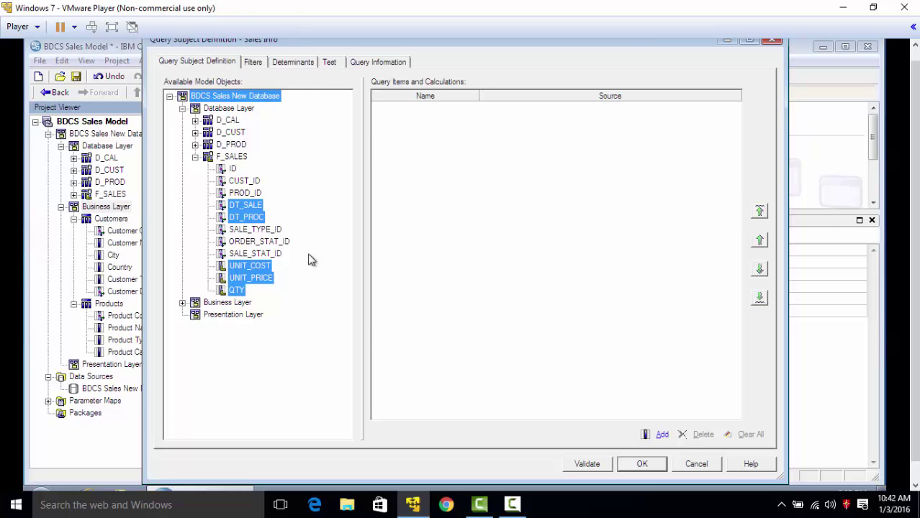
pyautogui.moveTo(252, 206); pyautogui.dragTo(245, 229)
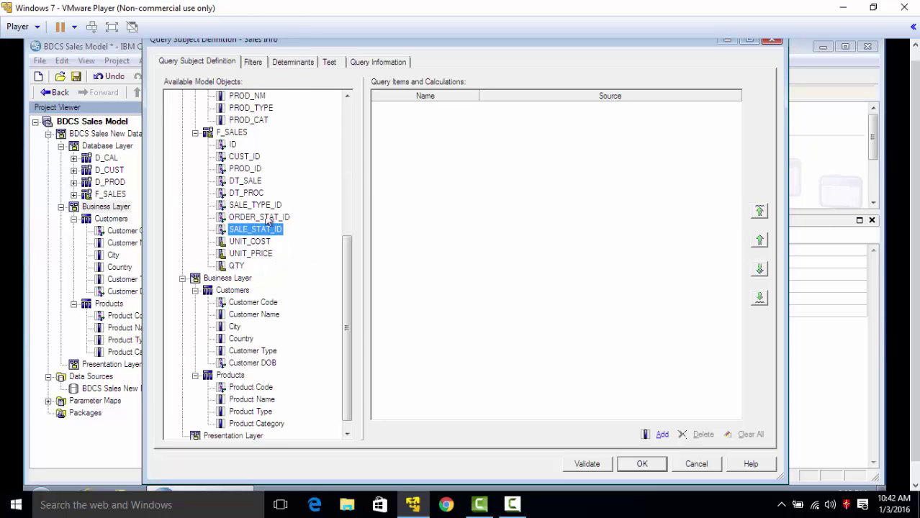
# Step: Add the five F_SALES columns to Sales Info's Query Items and confirm
pyautogui.click(252, 181)
pyautogui.keyDown('ctrl'); pyautogui.click(253, 194); pyautogui.keyUp('ctrl')
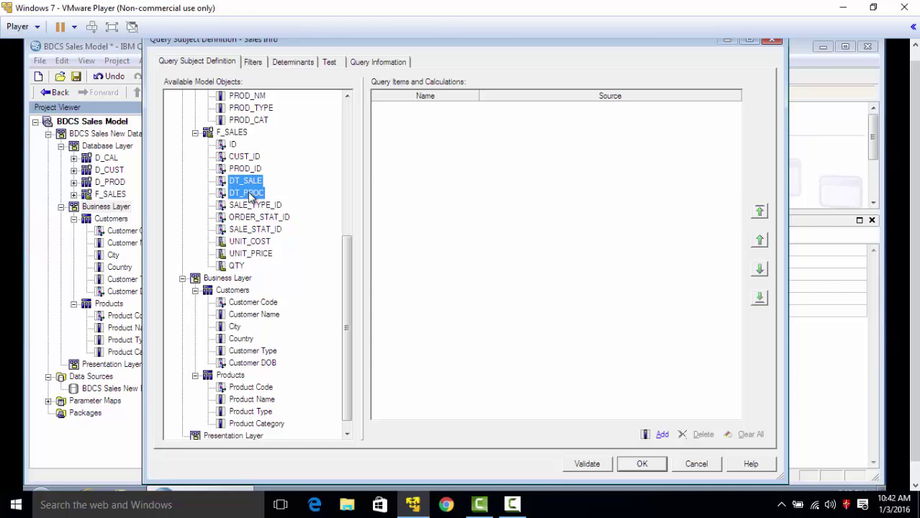
pyautogui.keyDown('ctrl'); pyautogui.click(252, 244); pyautogui.keyUp('ctrl')
pyautogui.keyDown('ctrl'); pyautogui.click(252, 256); pyautogui.keyUp('ctrl')
pyautogui.keyDown('ctrl'); pyautogui.click(237, 266); pyautogui.keyUp('ctrl')
pyautogui.moveTo(237, 266); pyautogui.dragTo(451, 131)
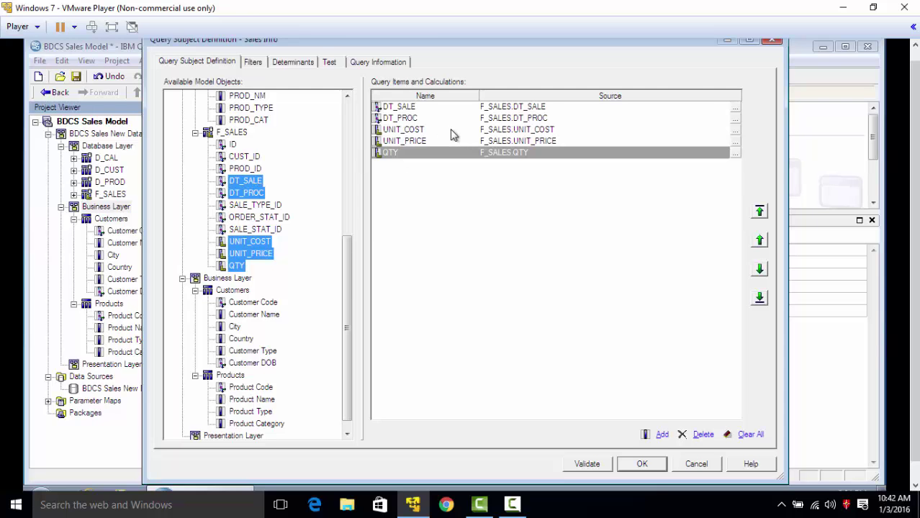
pyautogui.click(637, 464)
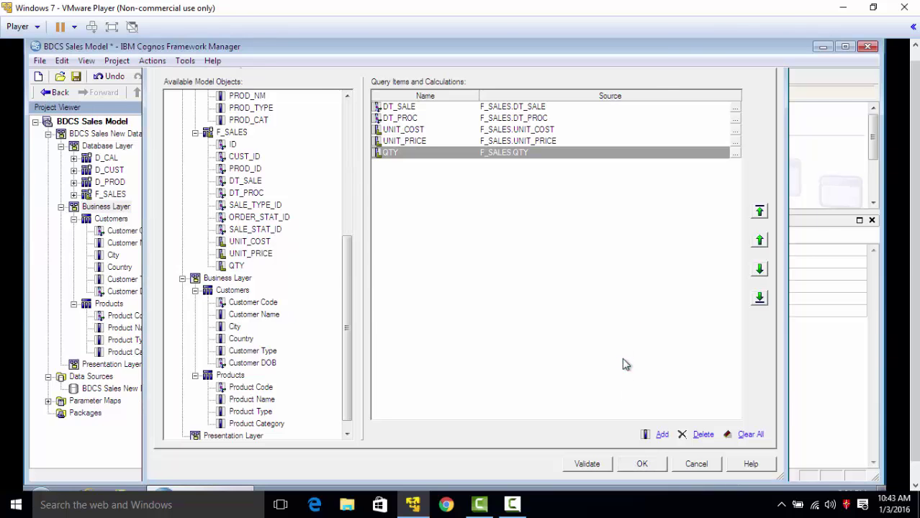
# Step: Rename Sales Info's columns to Sales Date, Processed Date, Unit Cost, Unit Price and Quantity
pyautogui.click(74, 365)
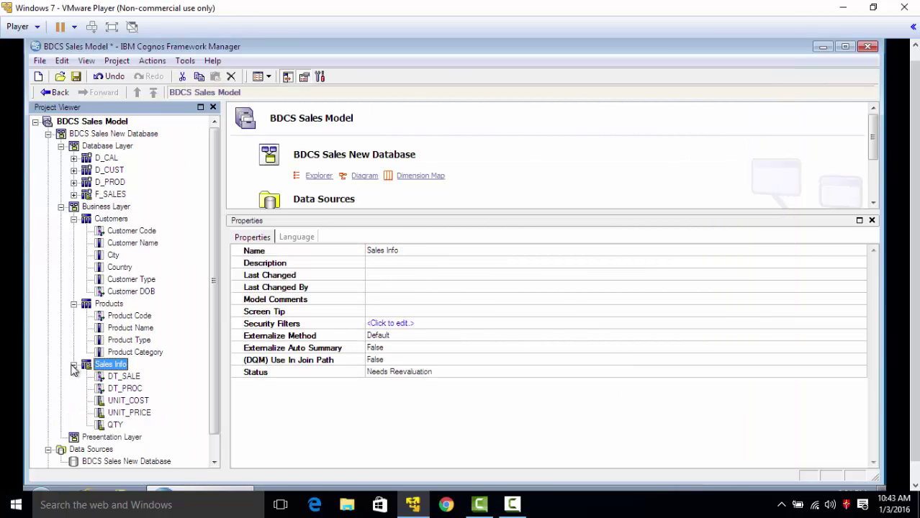
pyautogui.scroll(-2, 179, 329)
pyautogui.click(127, 351)
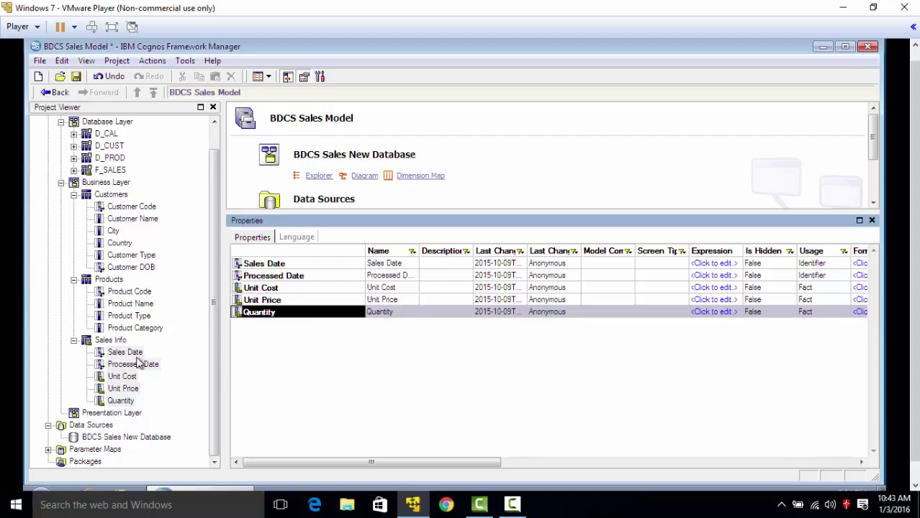
pyautogui.click(132, 385)
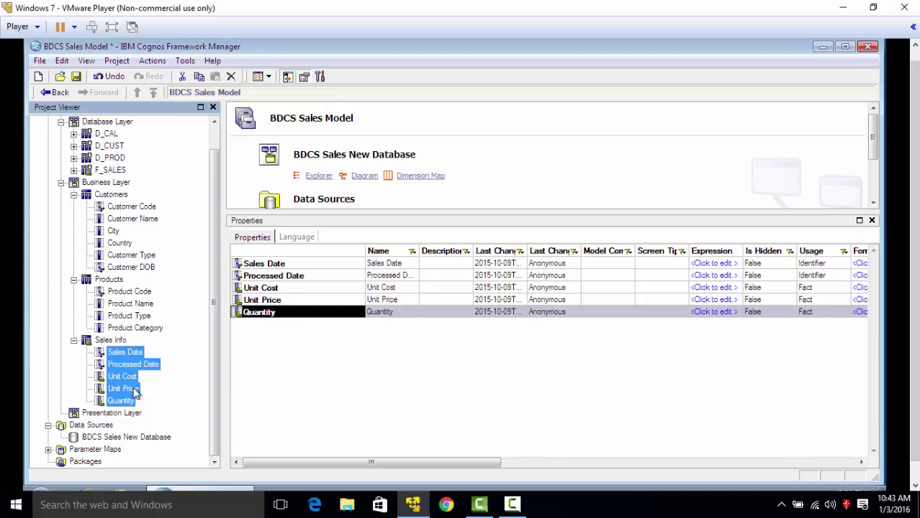
pyautogui.click(129, 391)
pyautogui.click(122, 401)
# Step: Collapse the Customers, Products and Sales Info query subjects
pyautogui.scroll(1, 164, 346)
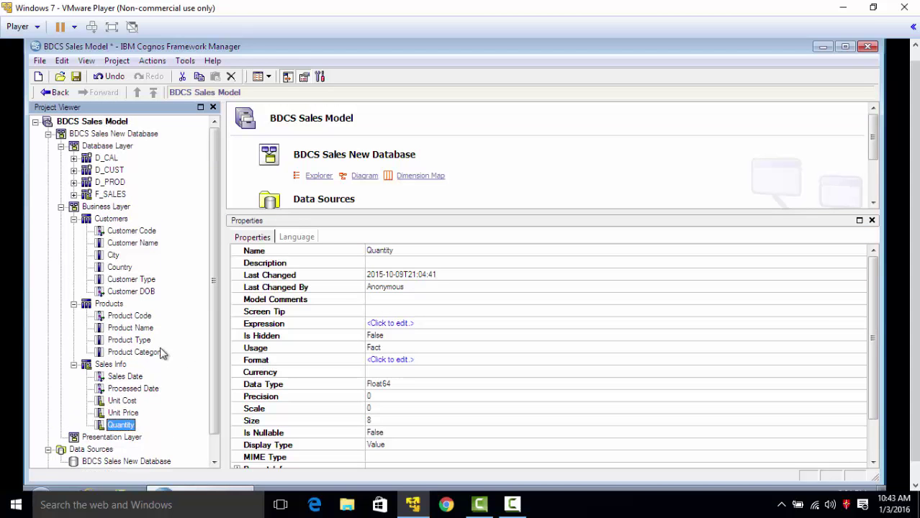
pyautogui.scroll(-1, 85, 234)
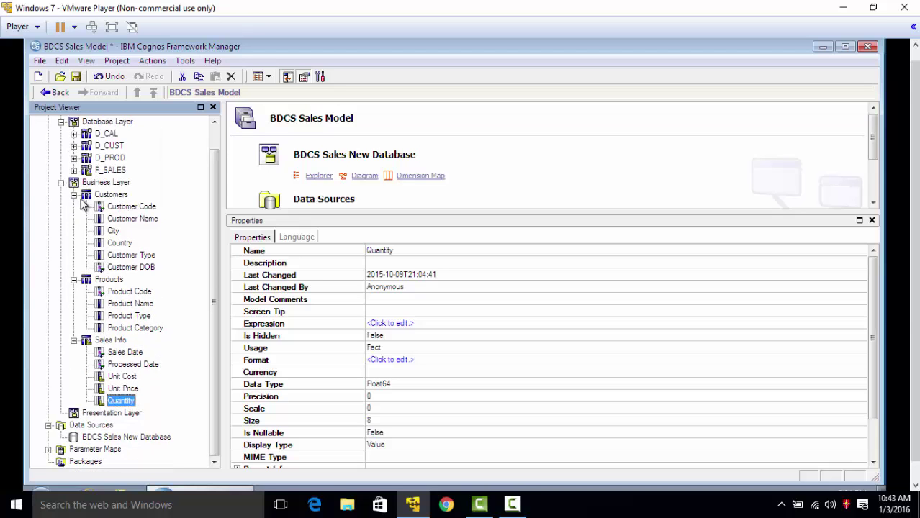
pyautogui.click(74, 195)
pyautogui.click(73, 231)
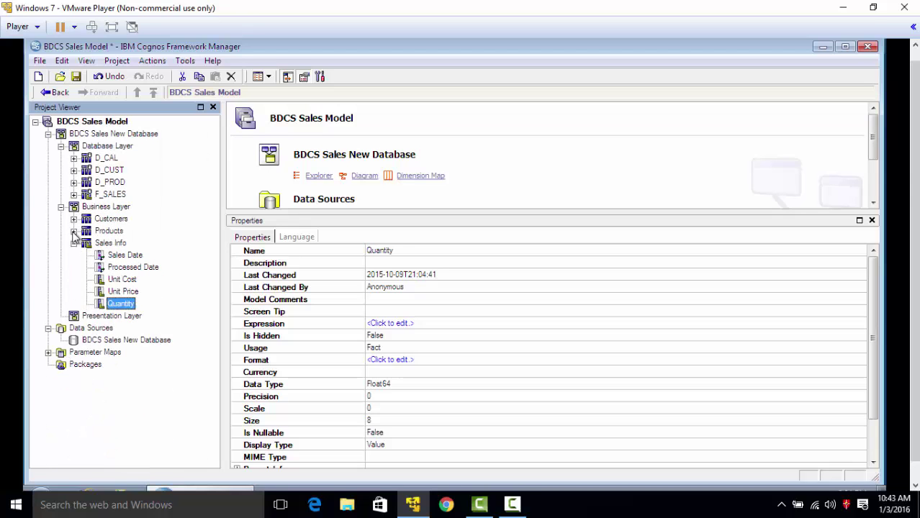
pyautogui.click(75, 244)
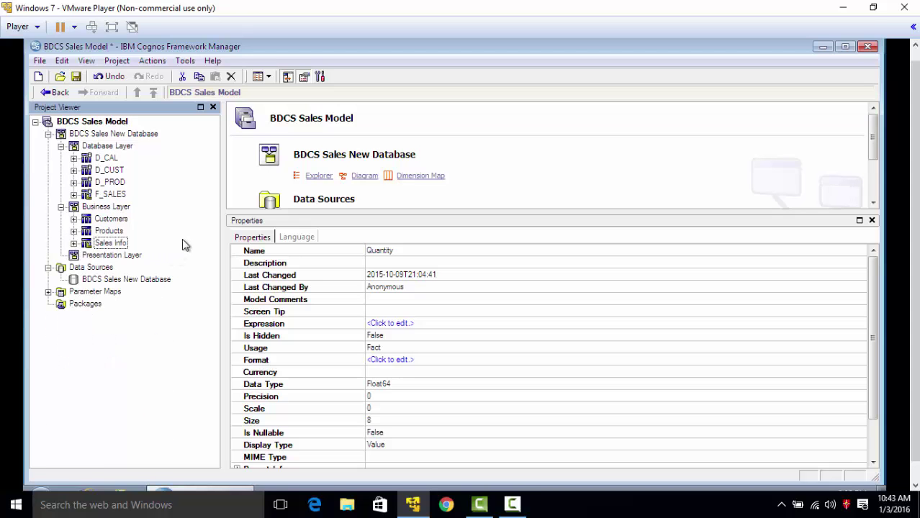